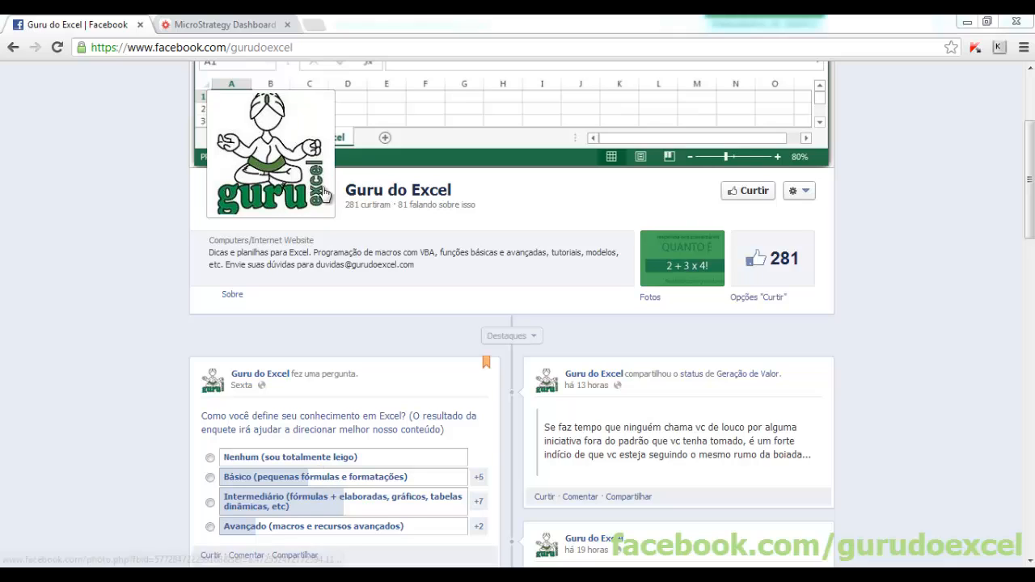
Step: View the MicroStrategy Dashboard page that is already open in the browser
click(226, 26)
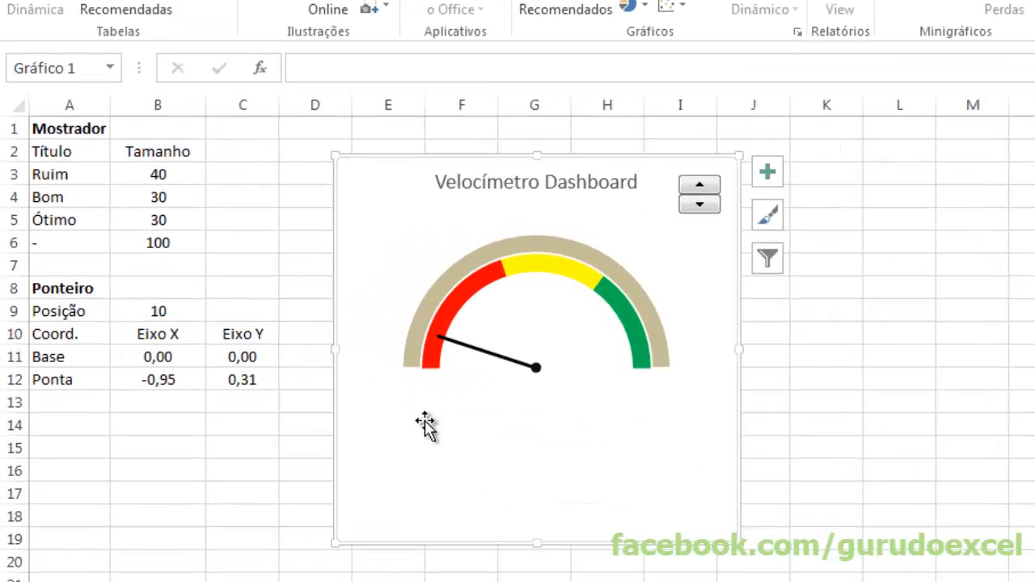
Step: Test the finished gauge with its spin control, lowering the needle position and raising it to 15
click(699, 204)
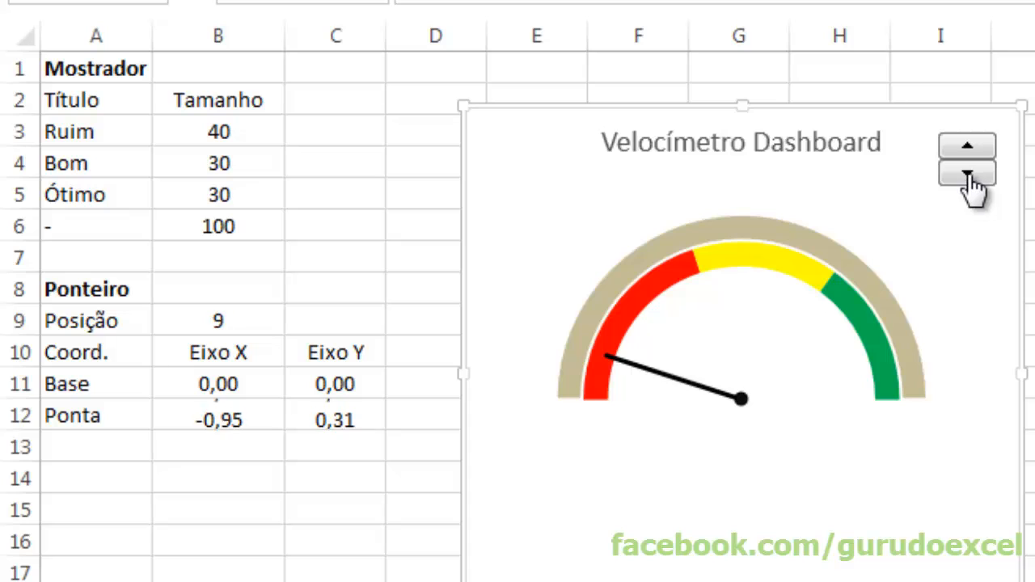
click(968, 176)
click(969, 176)
click(968, 176)
click(968, 176)
click(969, 176)
click(967, 148)
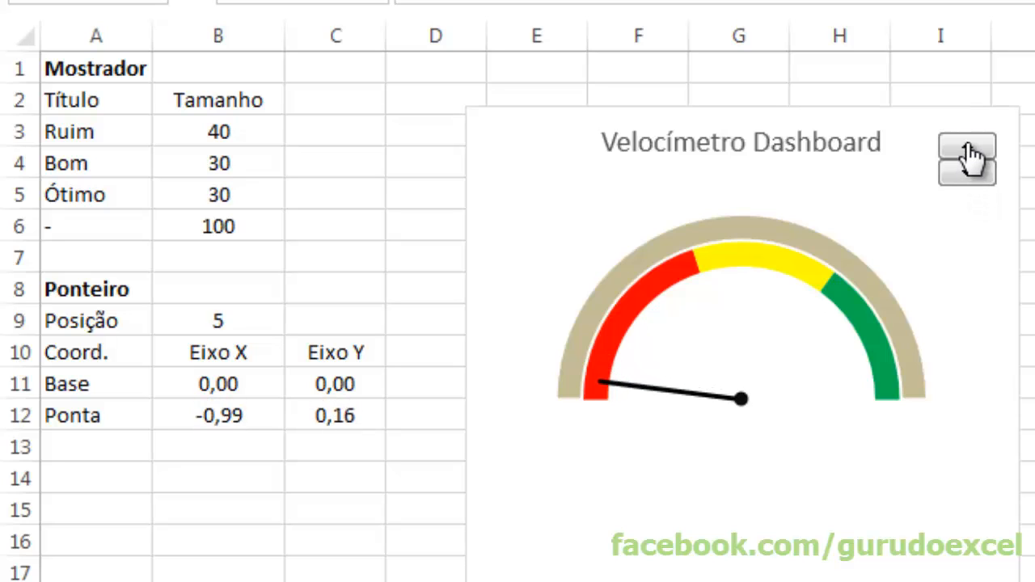
click(967, 148)
click(967, 148)
click(967, 148)
click(967, 148)
click(967, 148)
click(967, 148)
click(967, 148)
click(967, 148)
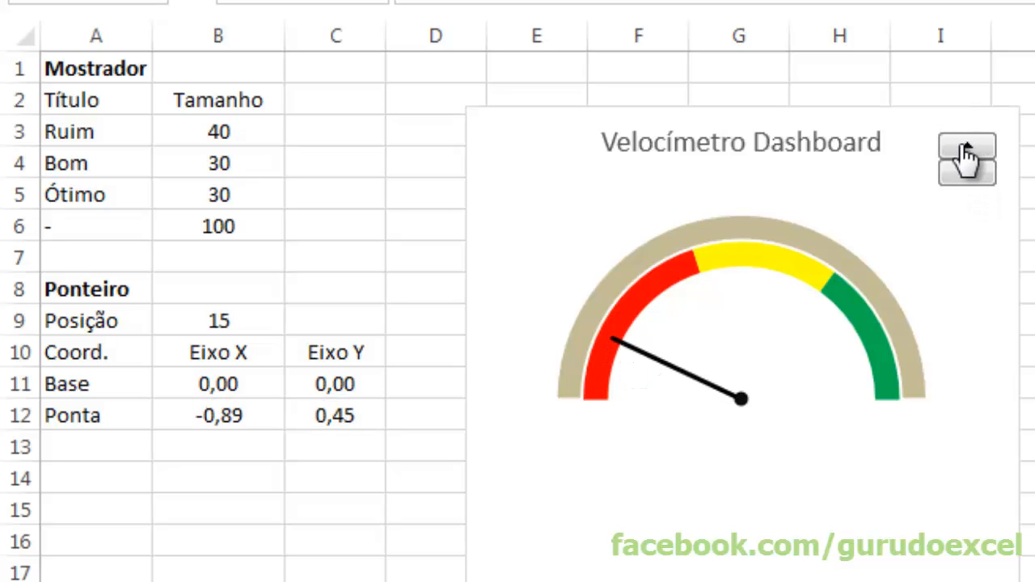
click(650, 394)
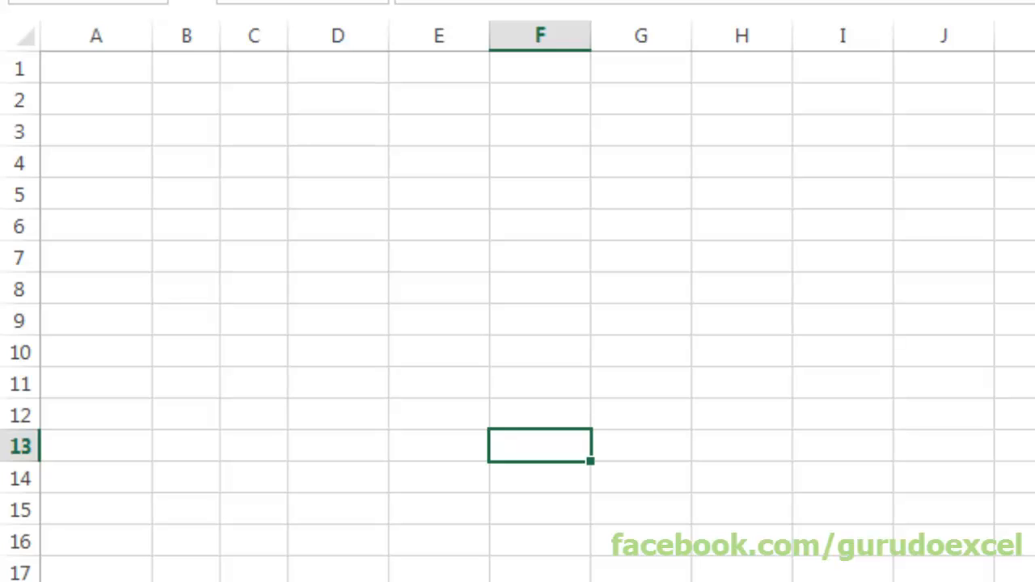
Step: Enter the labels Mostrador, Ruim, Bom and Ótimo in cells A1 to A4 of the empty sheet
click(129, 66)
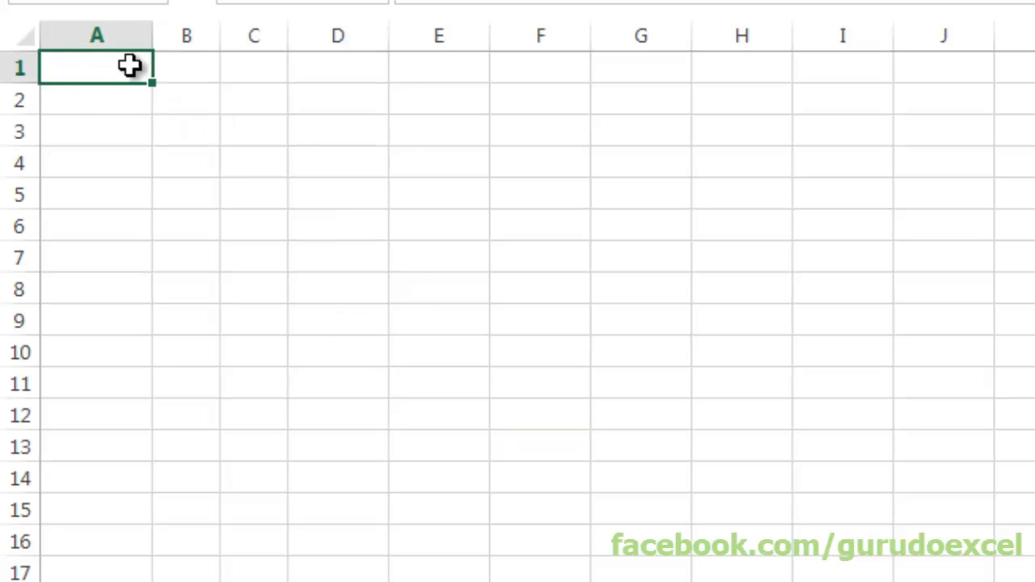
text(Mostrador)
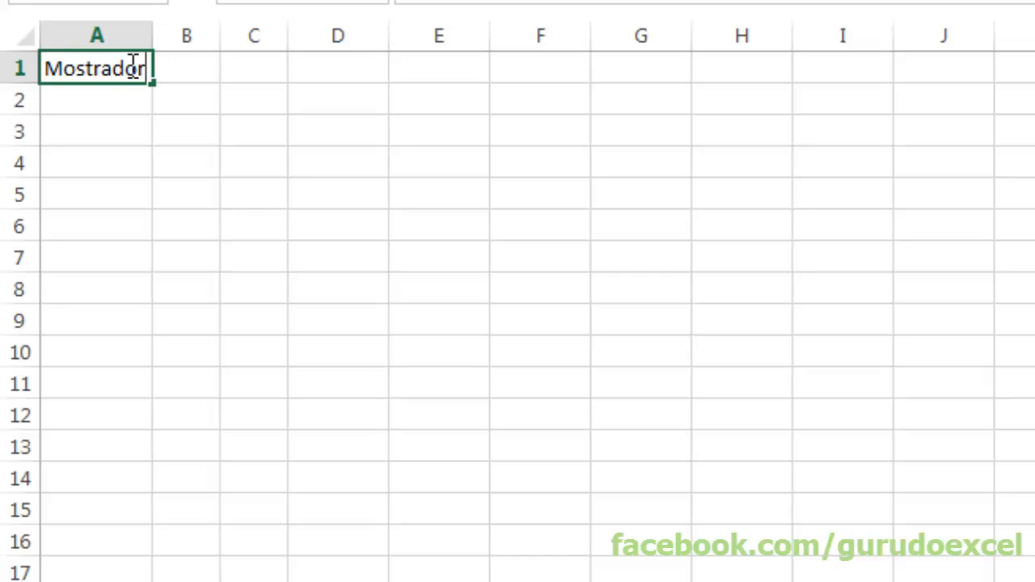
key(Return)
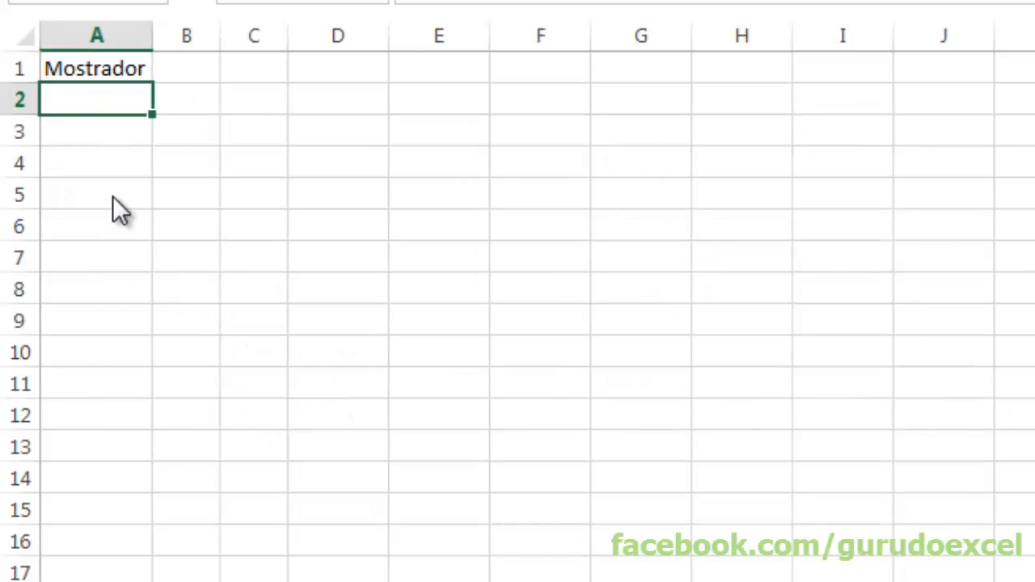
text(Ruim)
key(Return)
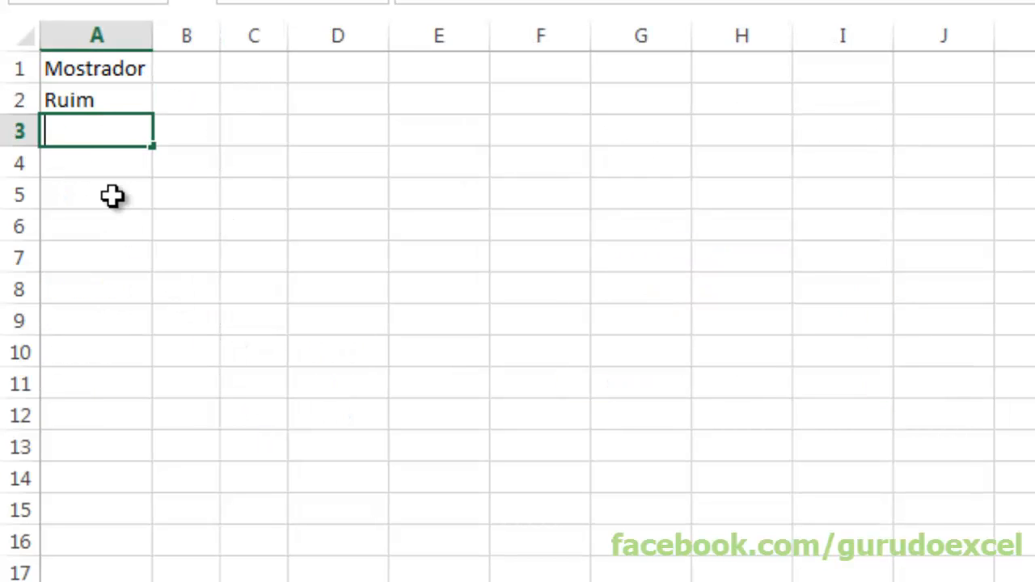
text(Bom)
key(Return)
text(Ótimo)
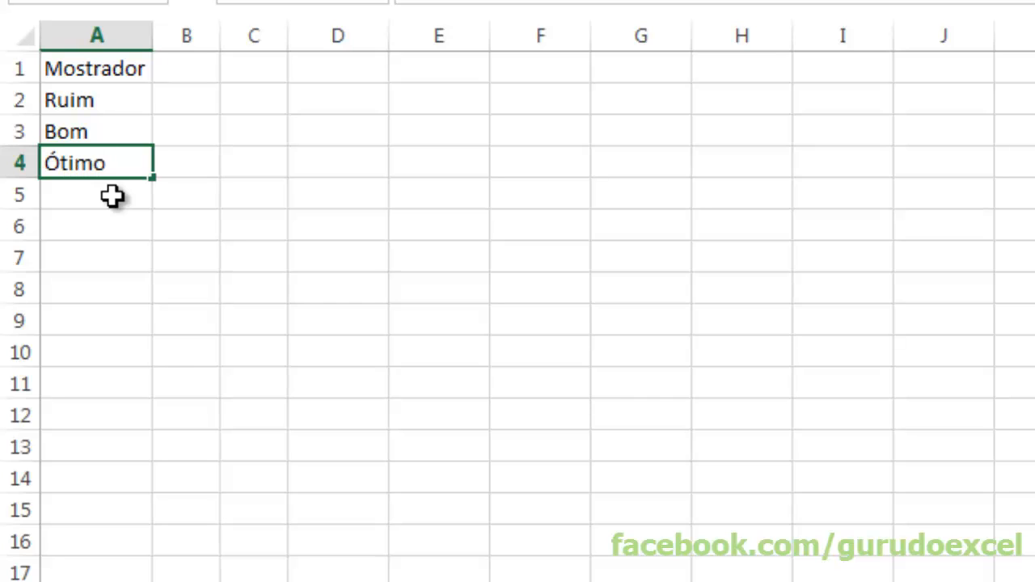
Step: Enter the sizes 40, 30 and 30 beside Ruim, Bom and Ótimo in B2:B4, and select cell A5
click(206, 98)
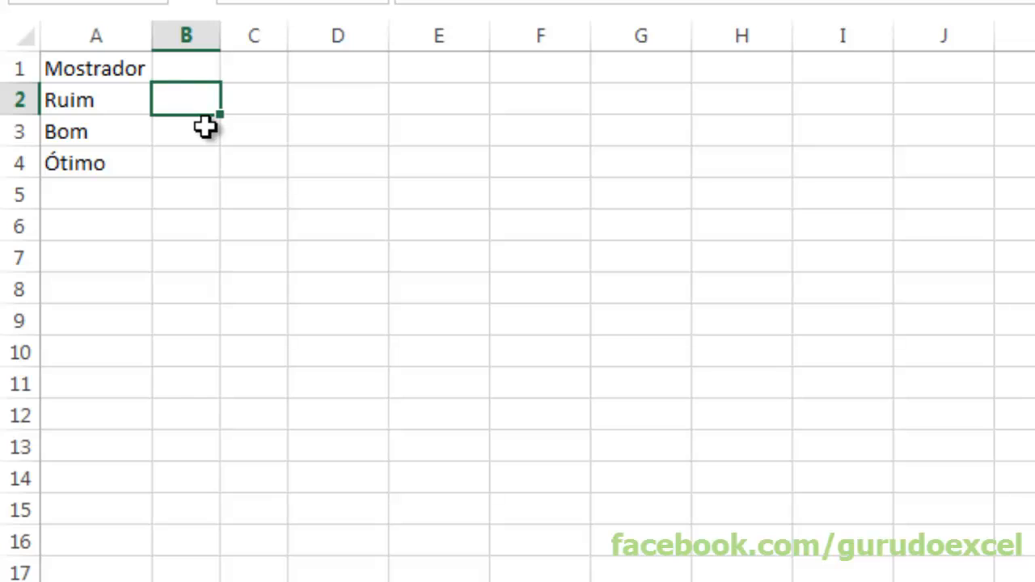
text(0)
key(Return)
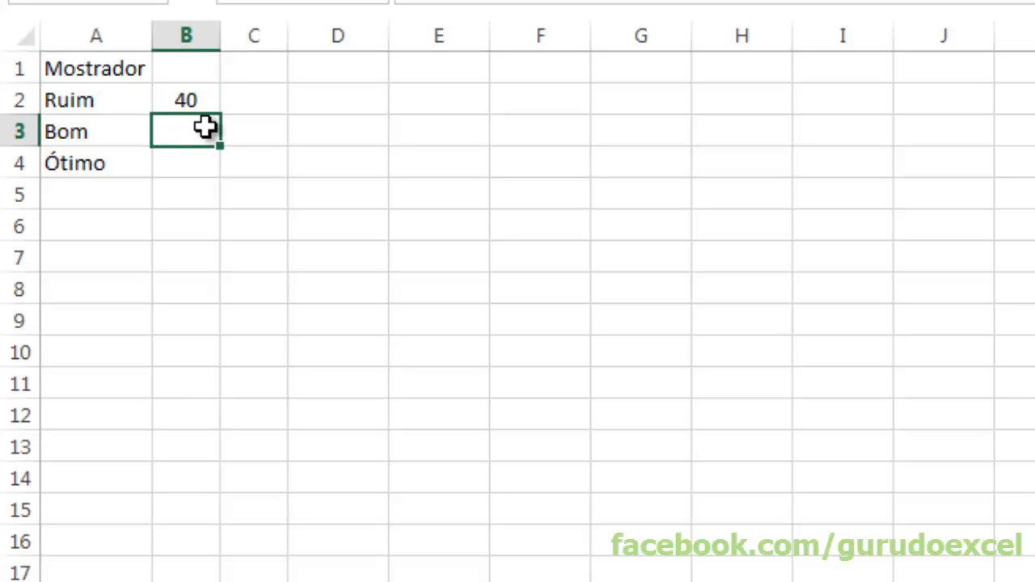
text(30)
key(Return)
text(30)
key(Return)
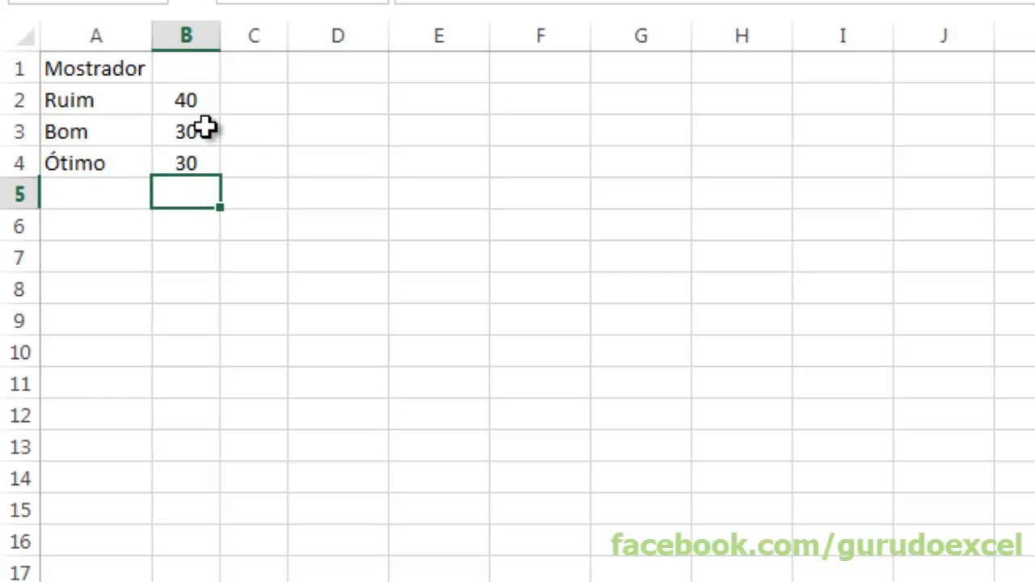
click(89, 195)
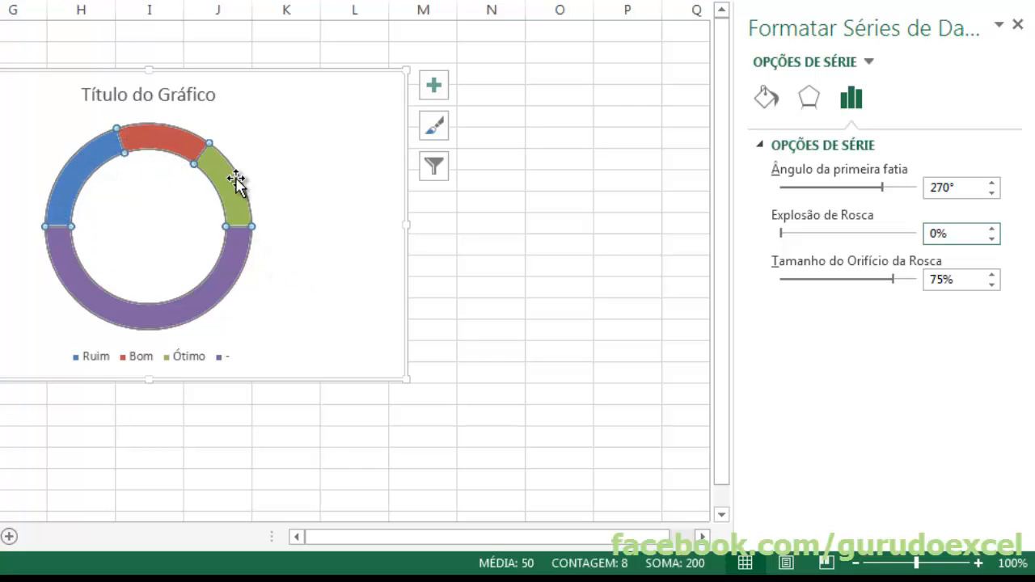
Step: Remove the fill from the "-" slice that forms the lower half of the doughnut chart
click(81, 287)
click(765, 97)
click(779, 176)
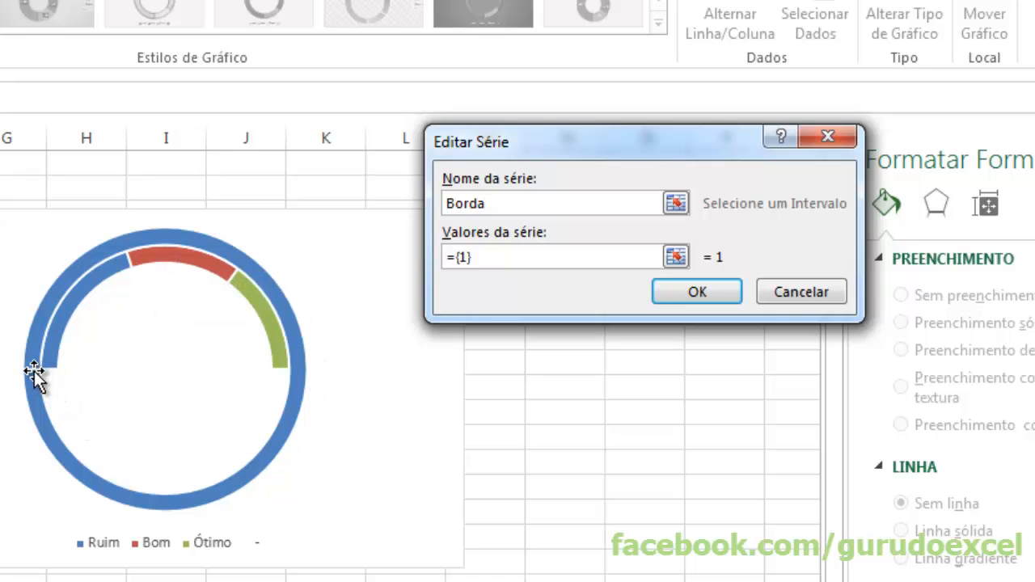
Step: Set the Borda series values to cell B5 of the Criando o Velocímetro sheet, referenced twice, and apply the data source
click(522, 259)
key(BackSpace)
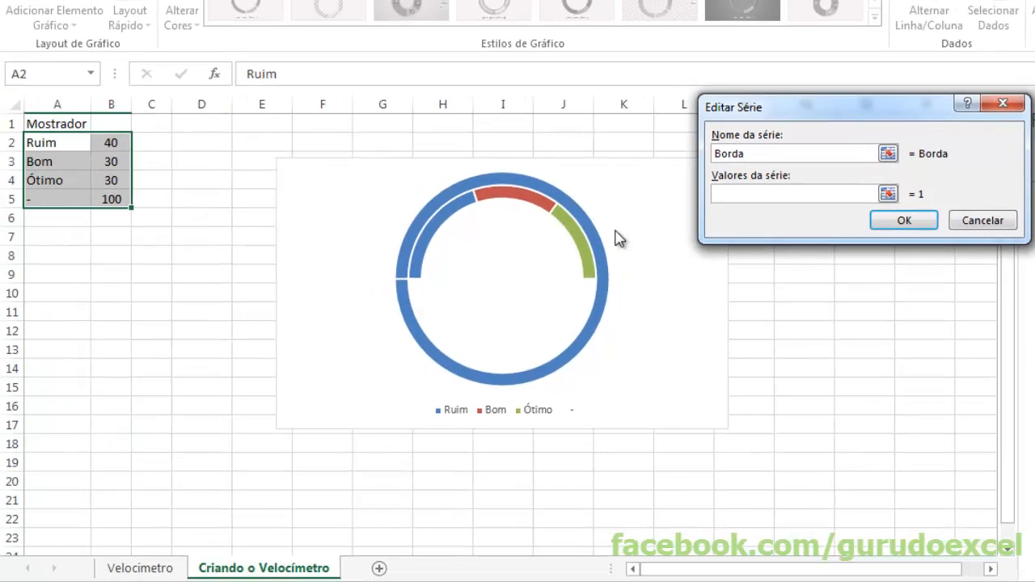
click(117, 200)
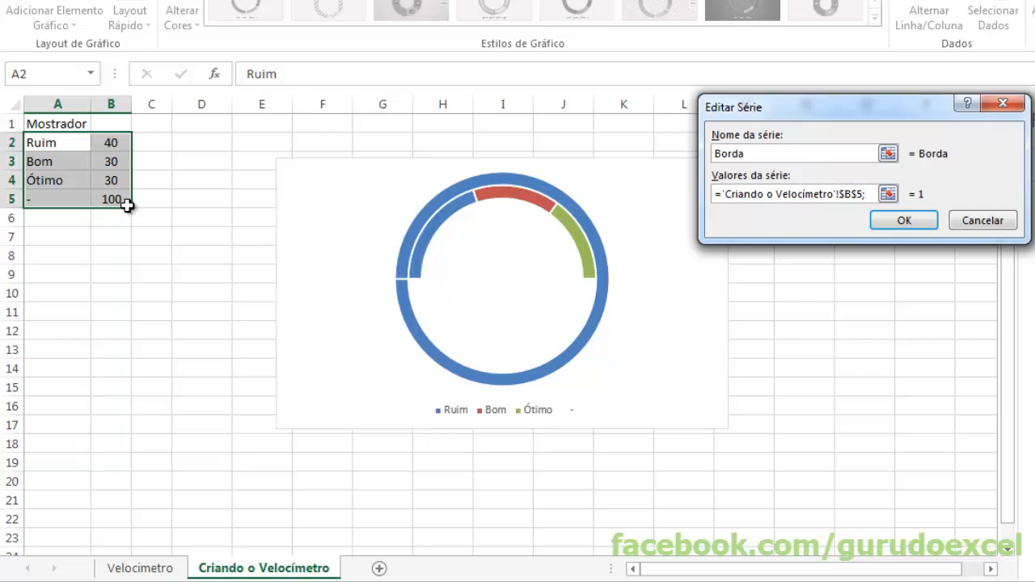
click(114, 198)
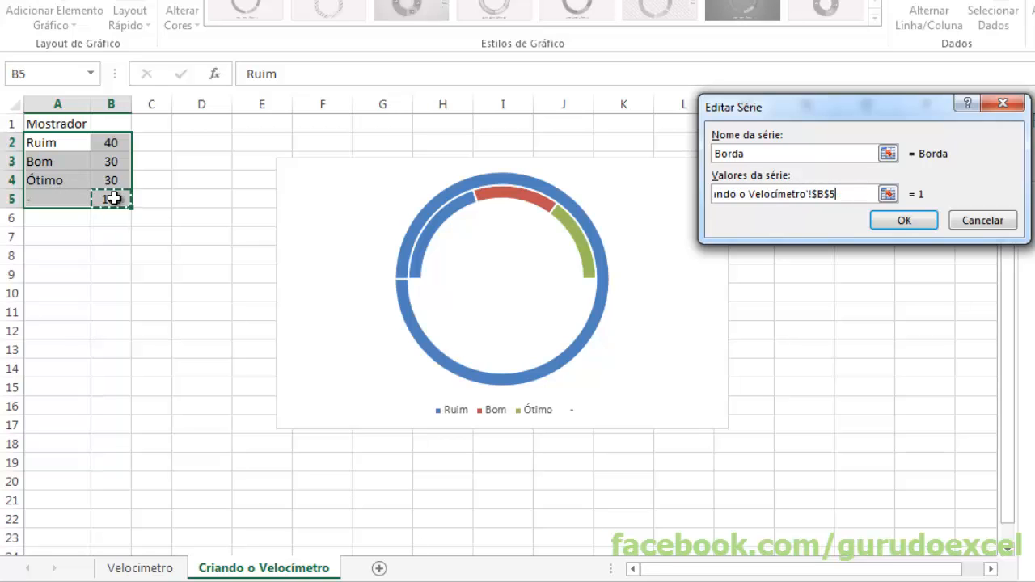
click(880, 224)
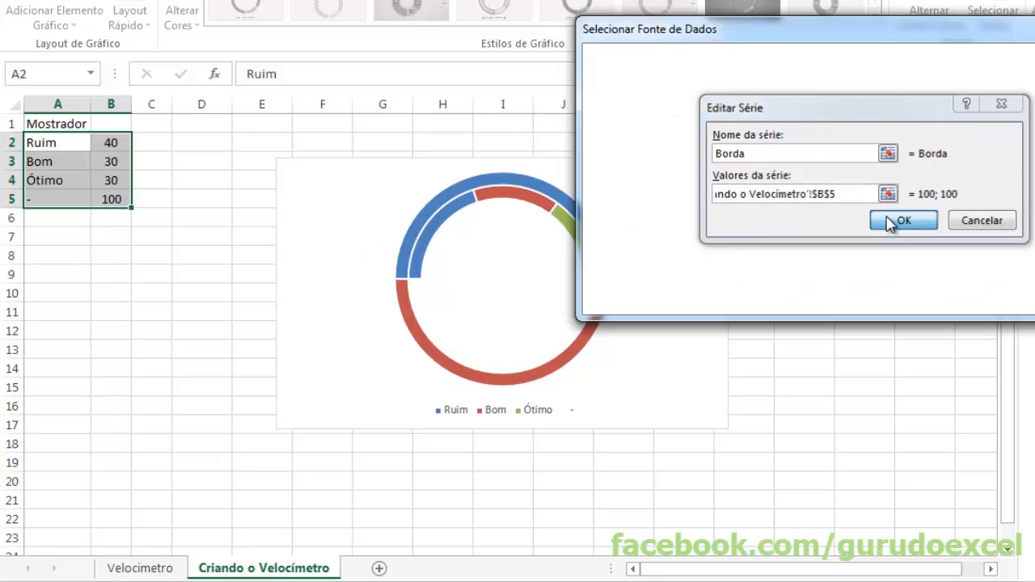
drag(732, 41, 839, 42)
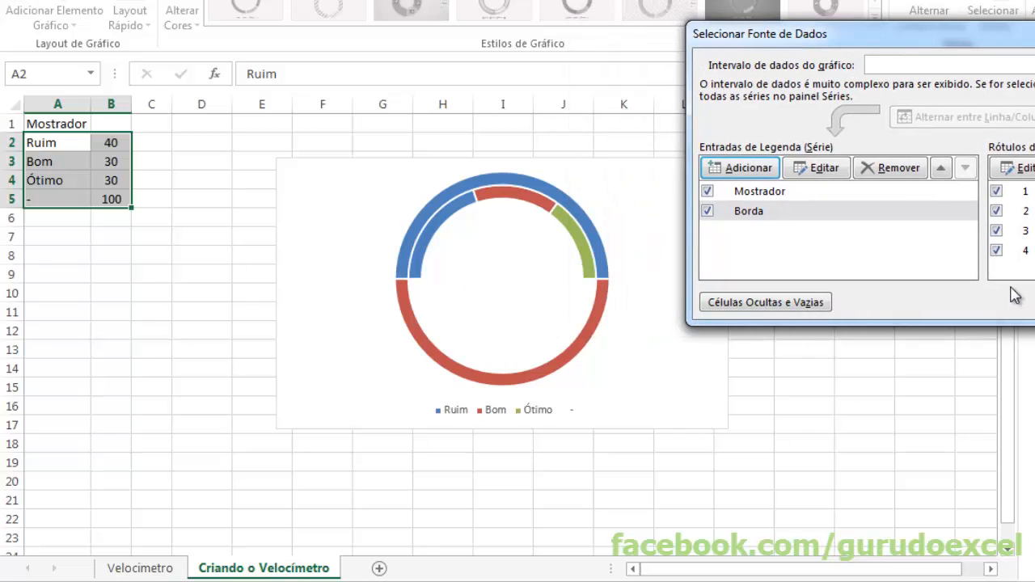
click(1034, 303)
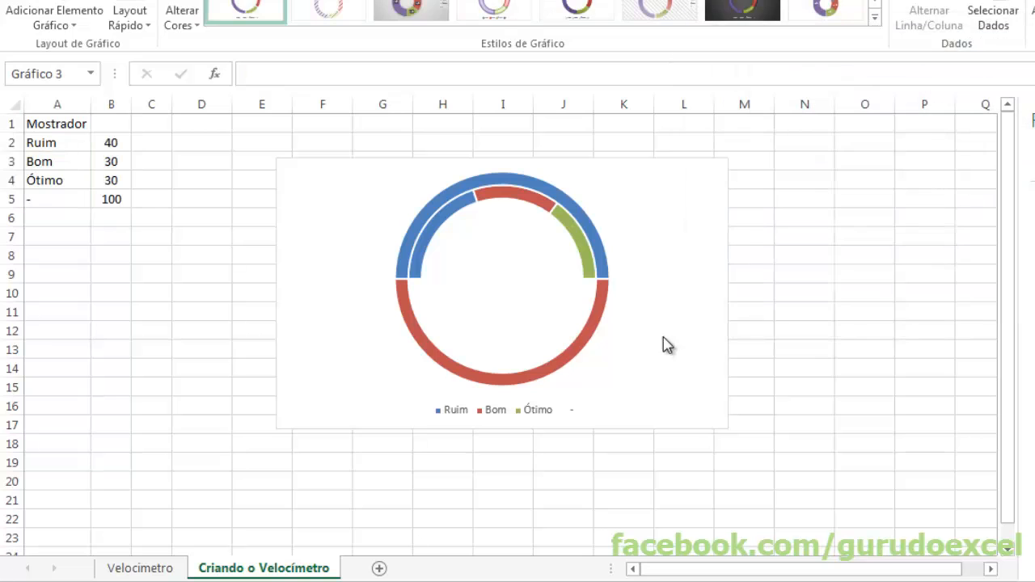
Step: Remove the fill from the lower half of the outer Borda ring and give its upper half a solid dark tan fill
click(594, 322)
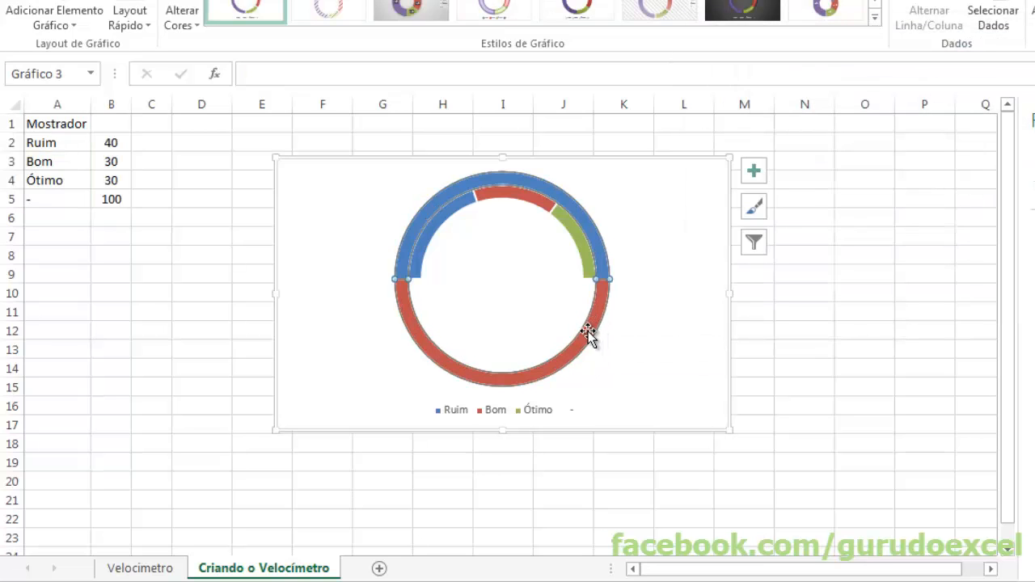
double_click(559, 353)
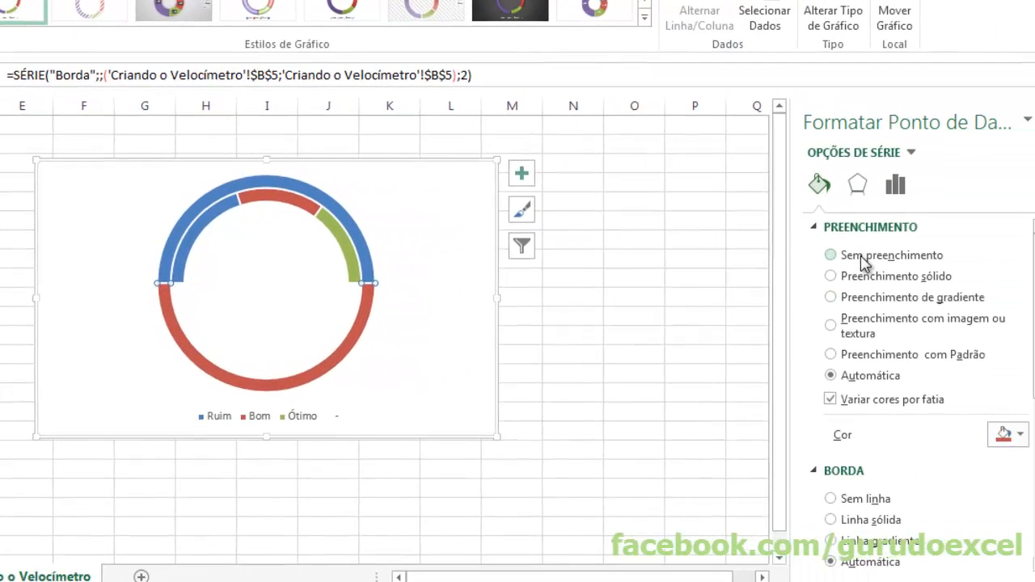
click(967, 253)
click(257, 180)
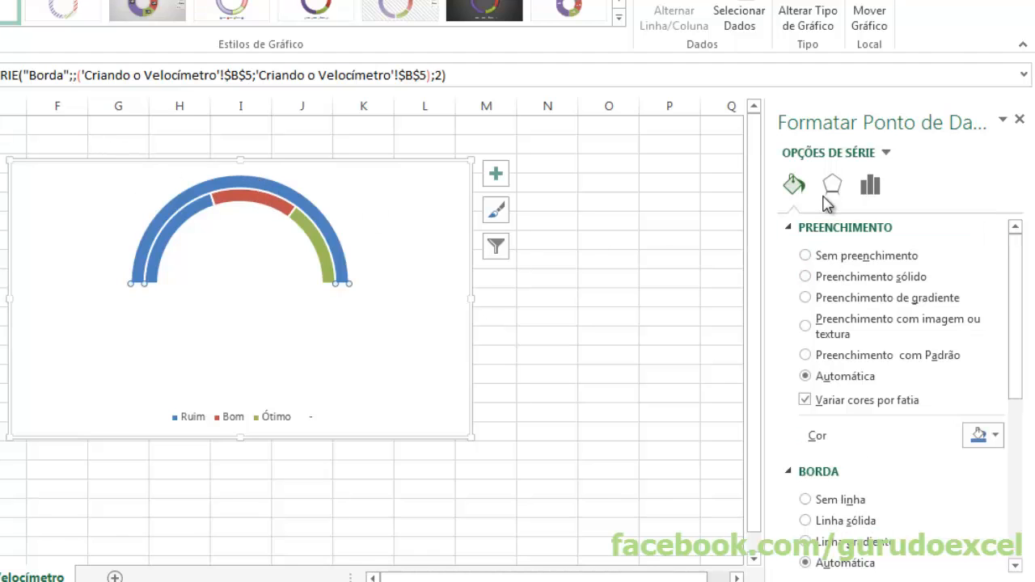
click(996, 441)
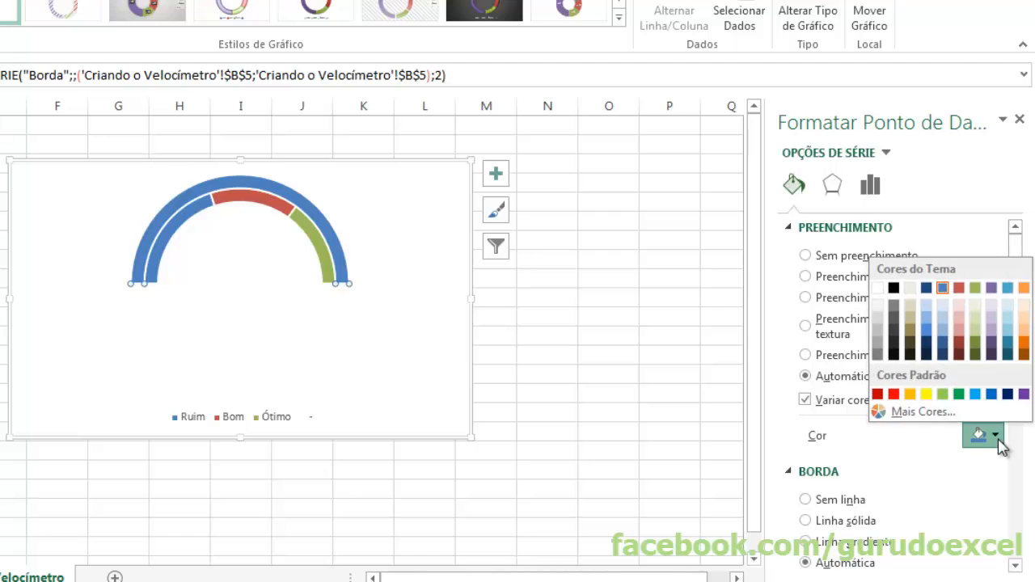
click(845, 362)
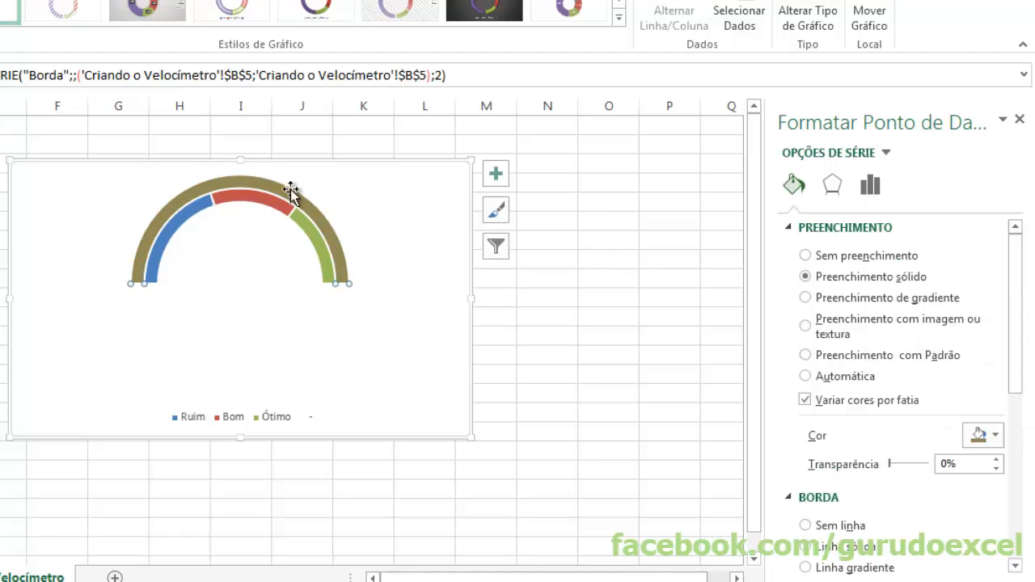
Step: Fill the Ruim slice of the inner Mostrador ring with the standard dark red
mouse_move(221, 178)
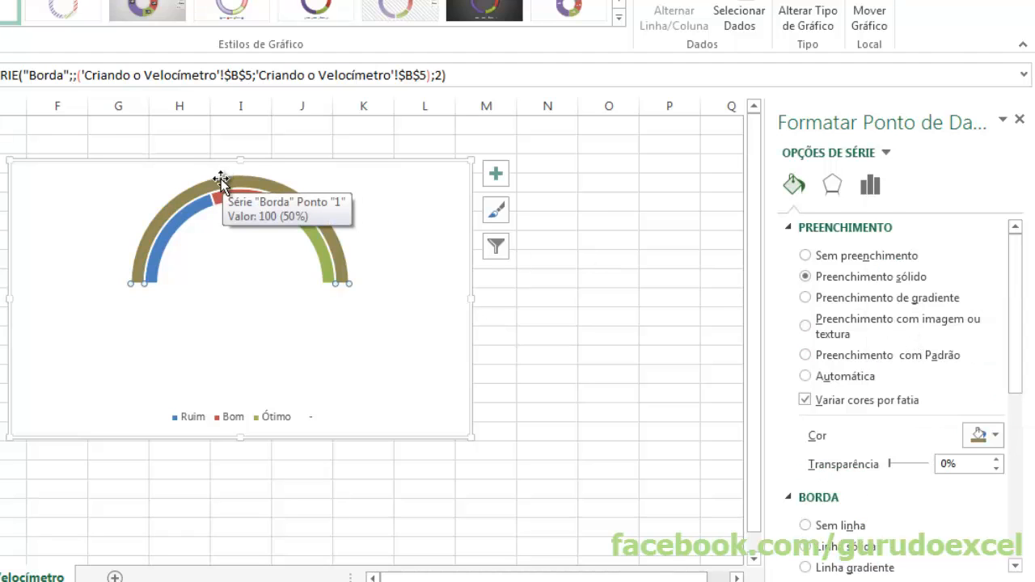
click(188, 218)
click(186, 219)
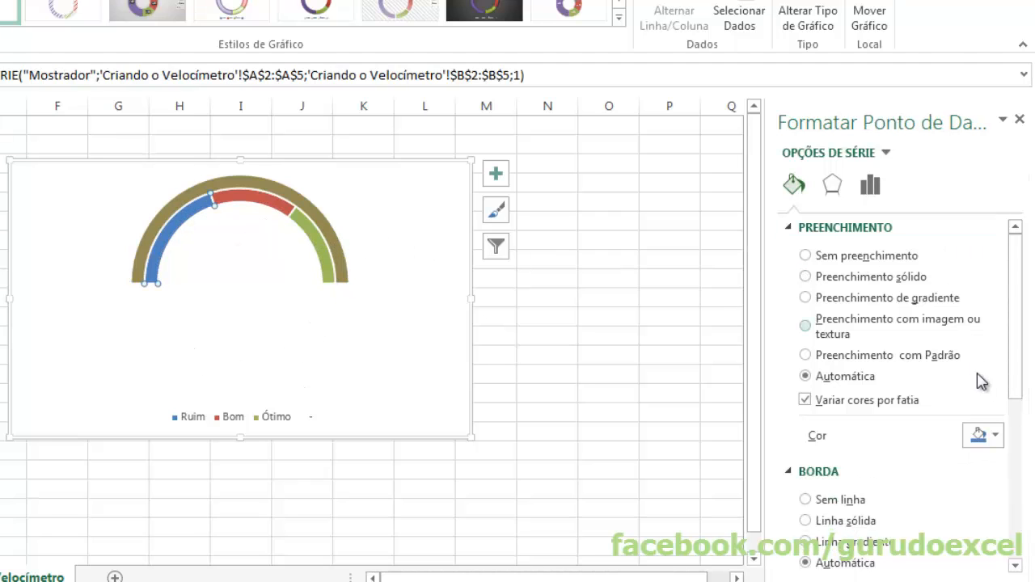
click(991, 435)
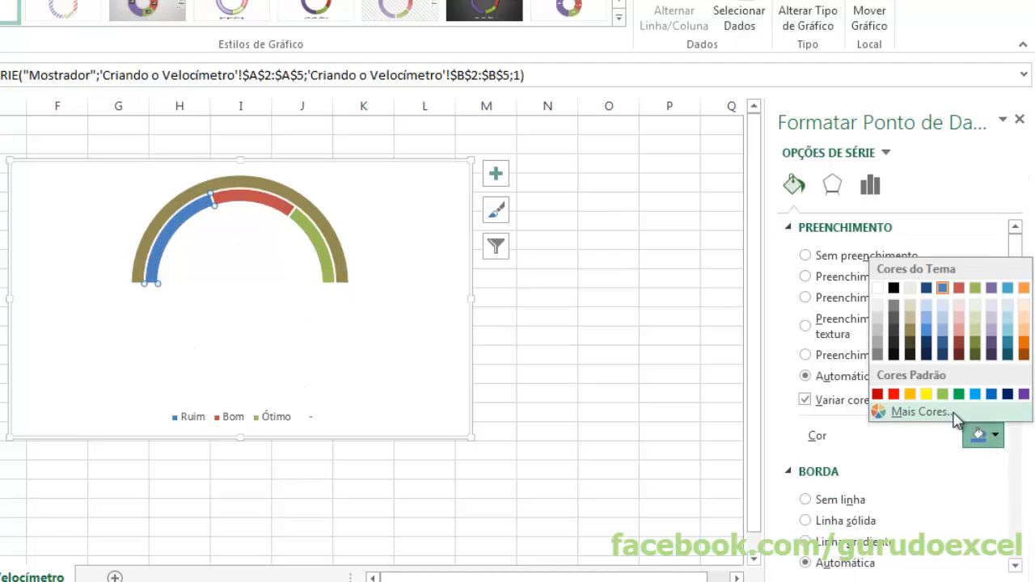
click(877, 393)
Step: Fill the Bom slice of the inner ring with standard orange and the Ótimo slice with standard light green
click(275, 209)
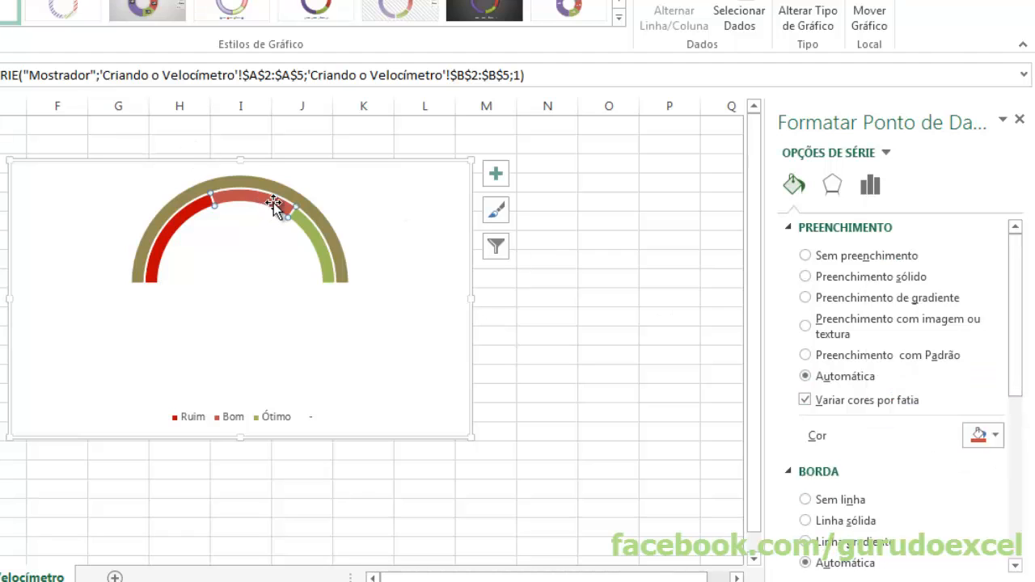
click(991, 437)
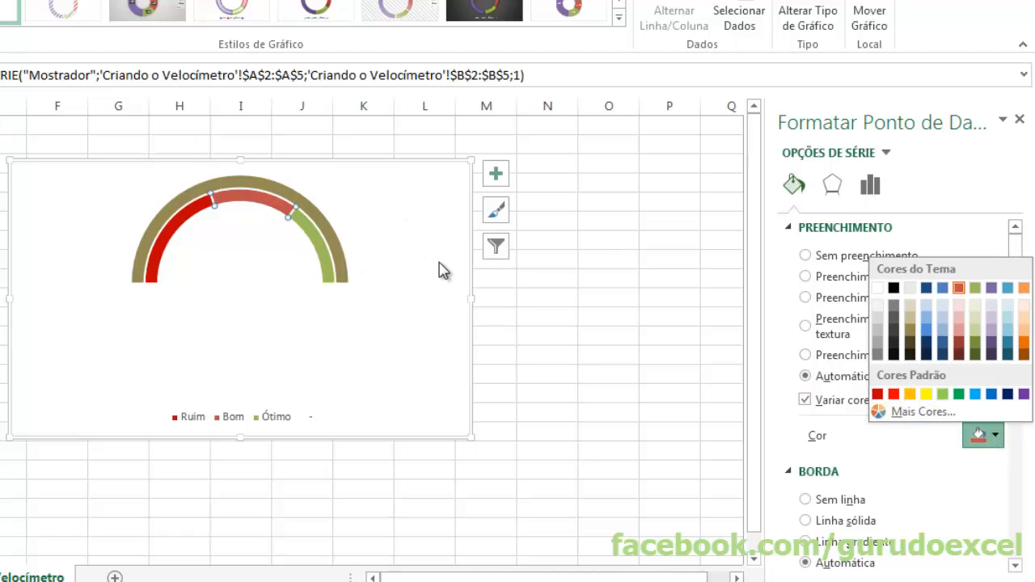
click(910, 393)
click(293, 225)
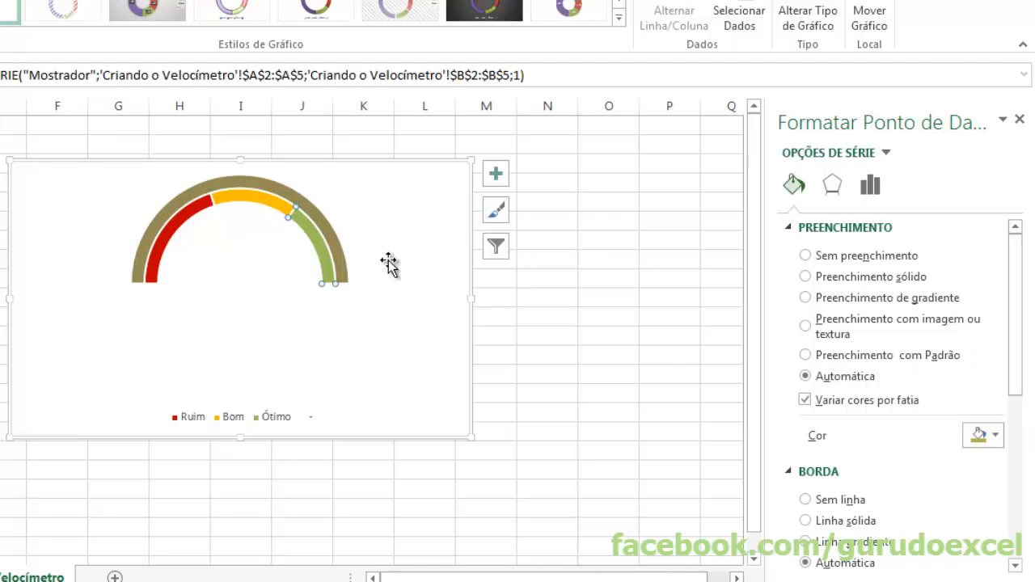
click(988, 435)
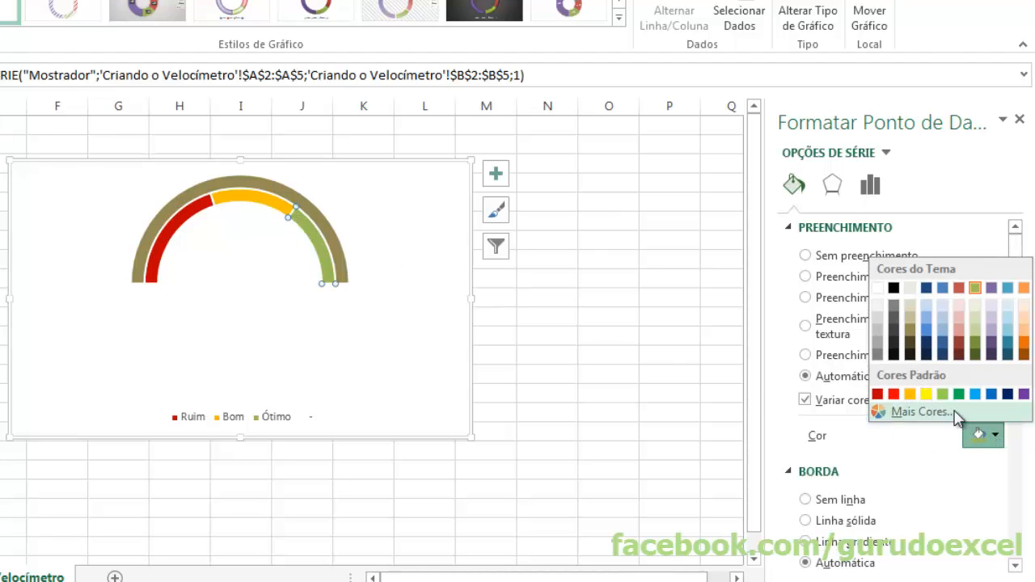
click(941, 394)
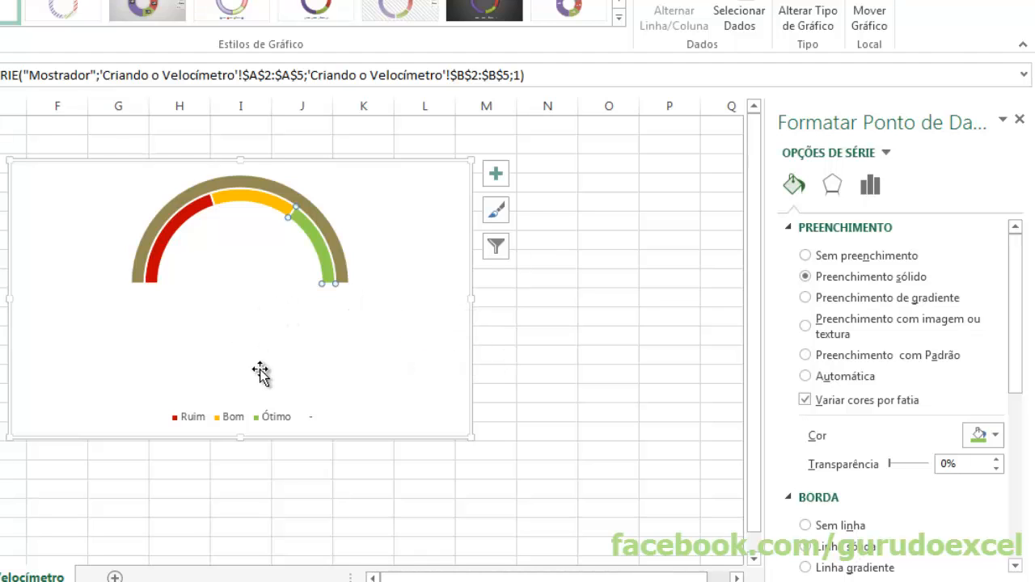
Step: Delete the legend from the gauge chart
click(297, 419)
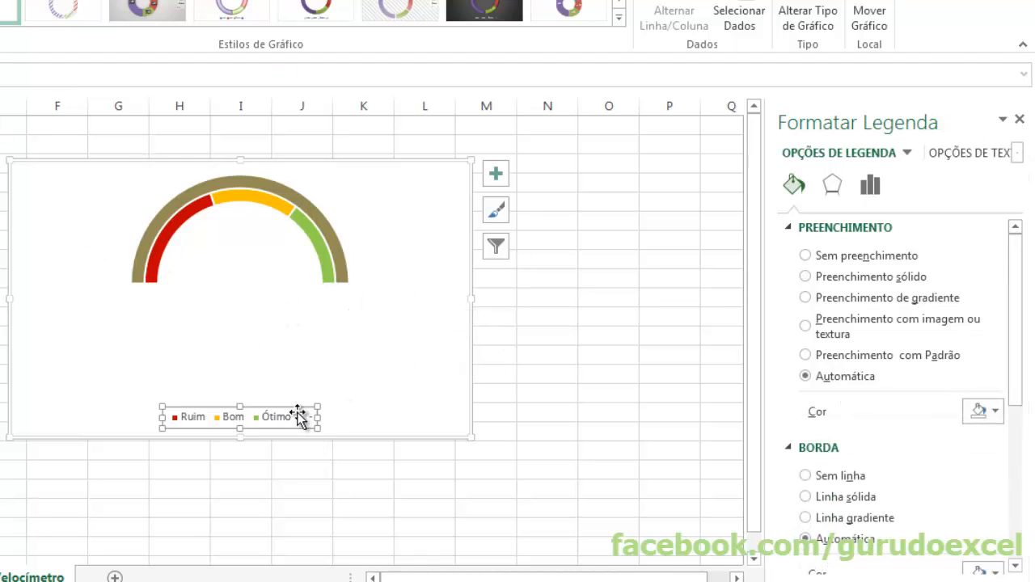
key(Delete)
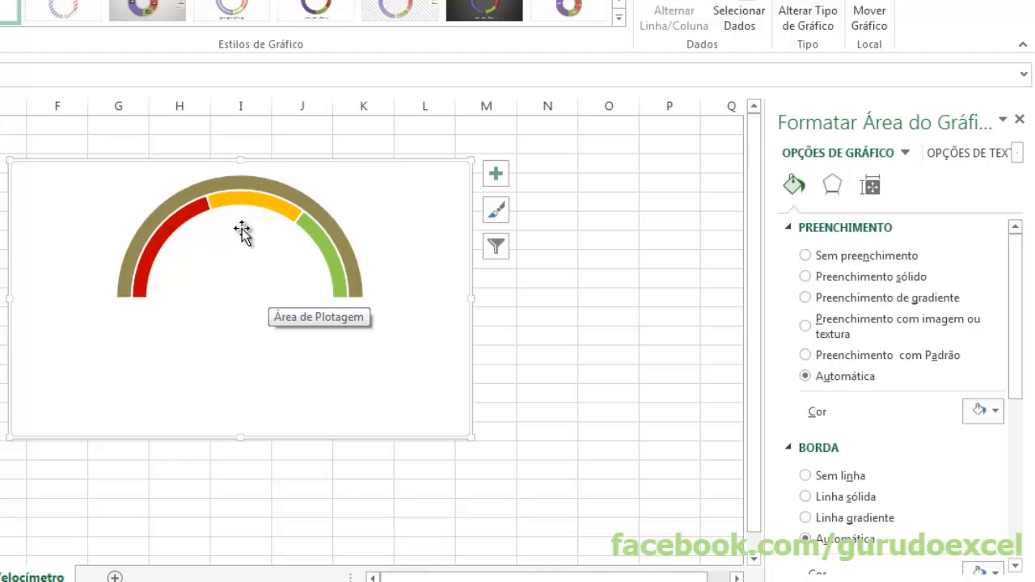
Step: Try smaller doughnut hole sizes for the Mostrador series and return the hole size to 75%
click(277, 213)
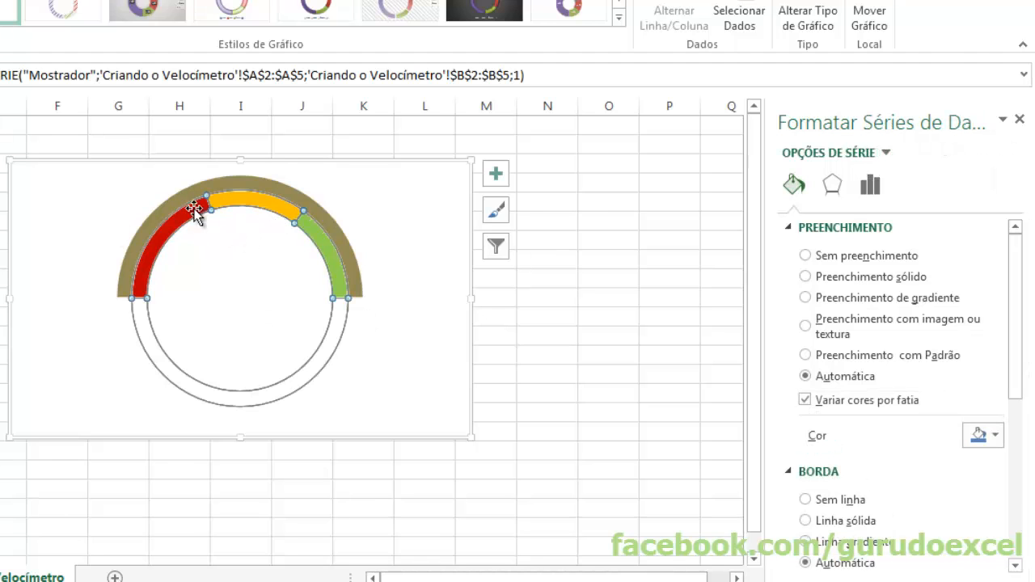
right_click(319, 251)
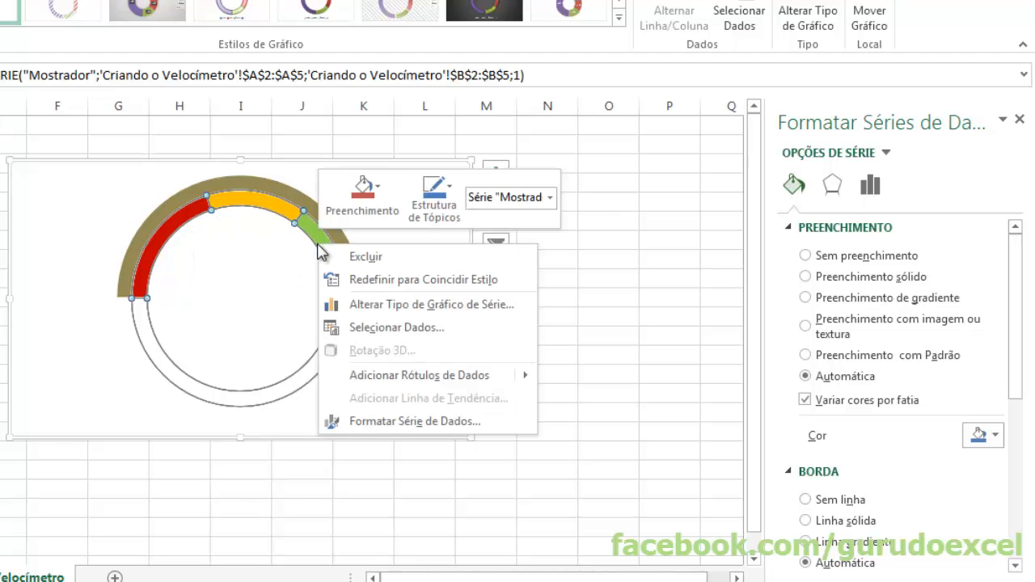
click(415, 421)
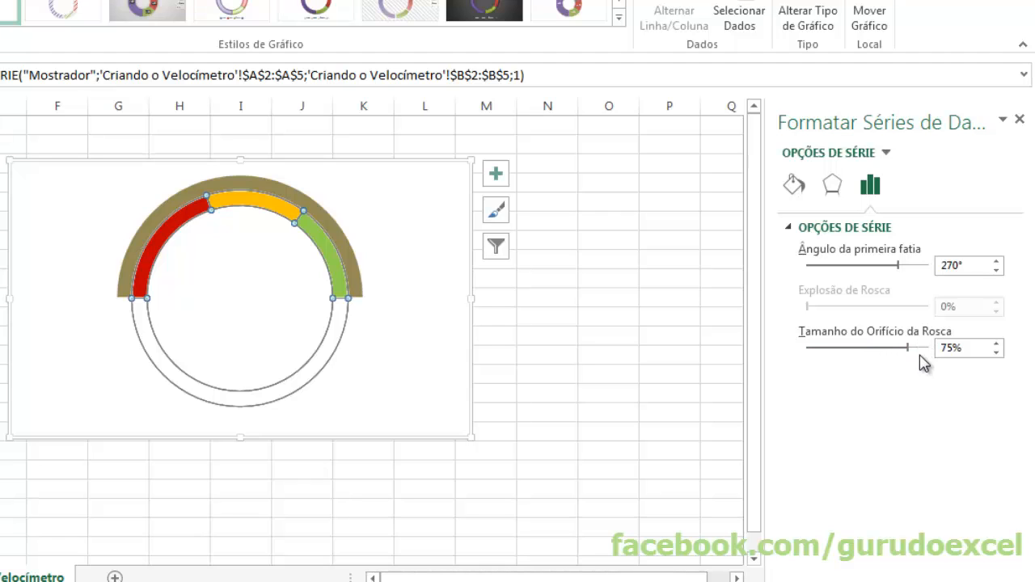
drag(887, 347, 871, 348)
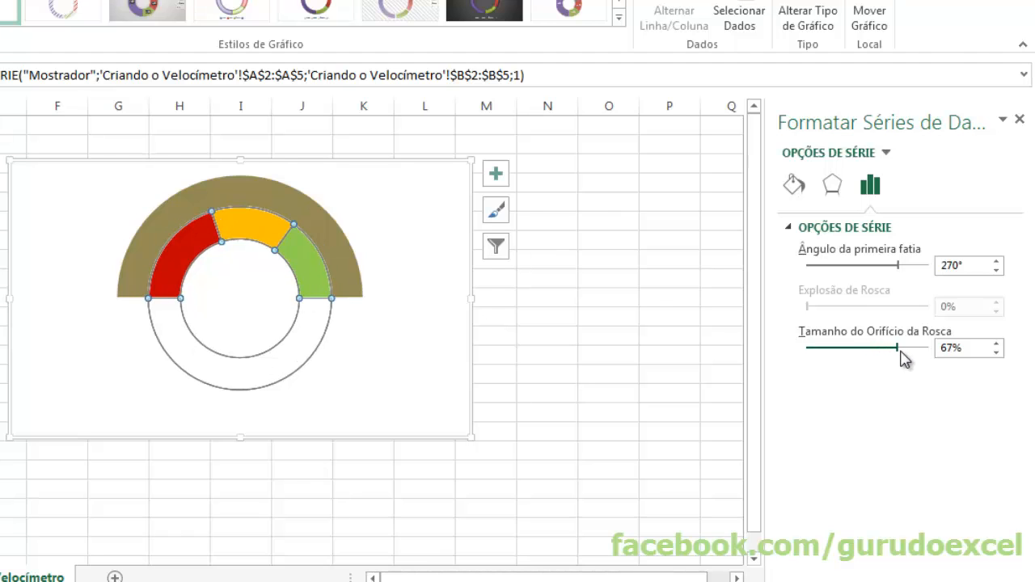
drag(899, 349, 842, 347)
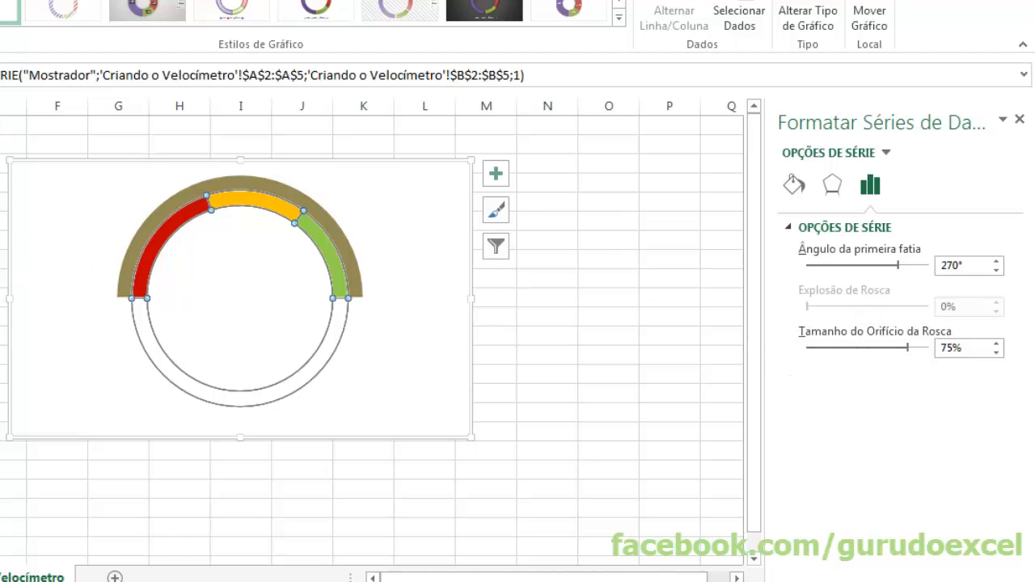
Step: Enter the heading Ponteiro in A7, the label Posição in A8 and the value 40 in B8
click(3, 243)
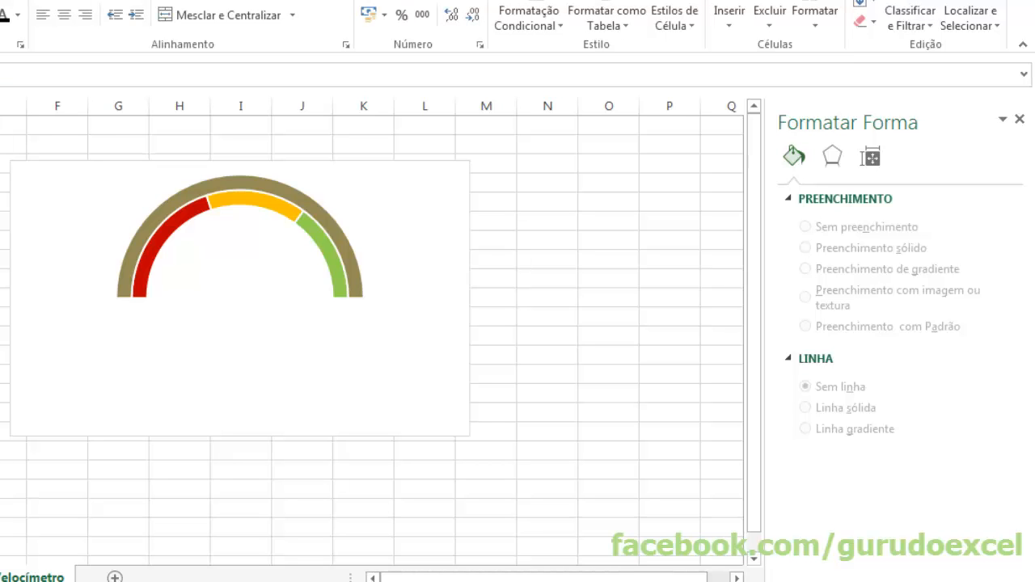
text(Posi)
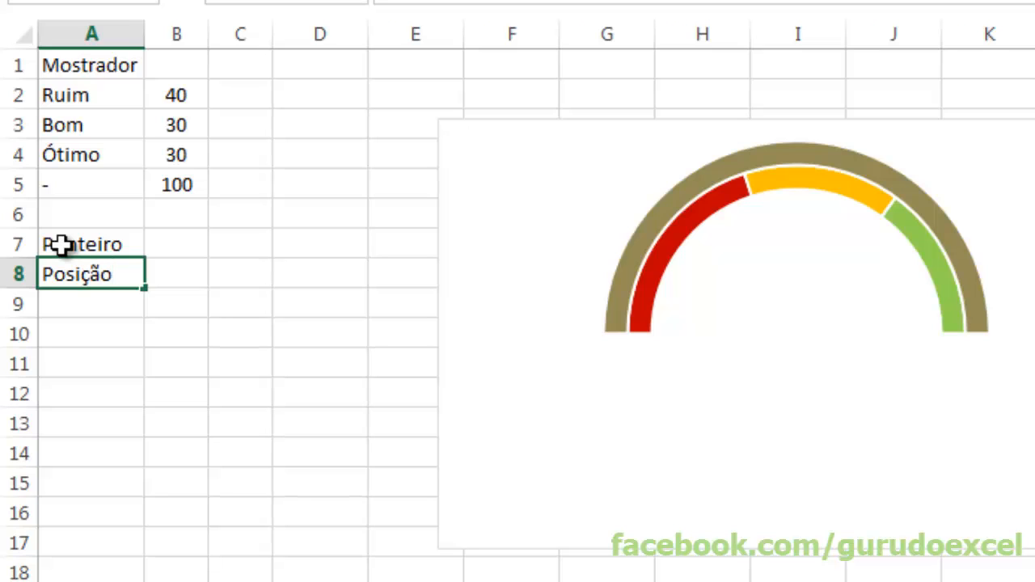
text(ção)
key(Tab)
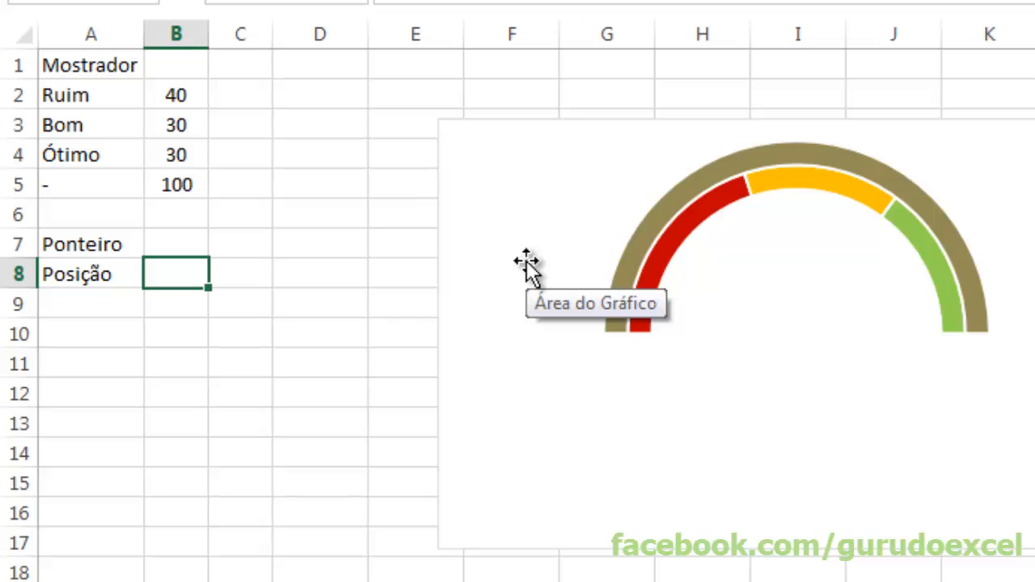
key(Return)
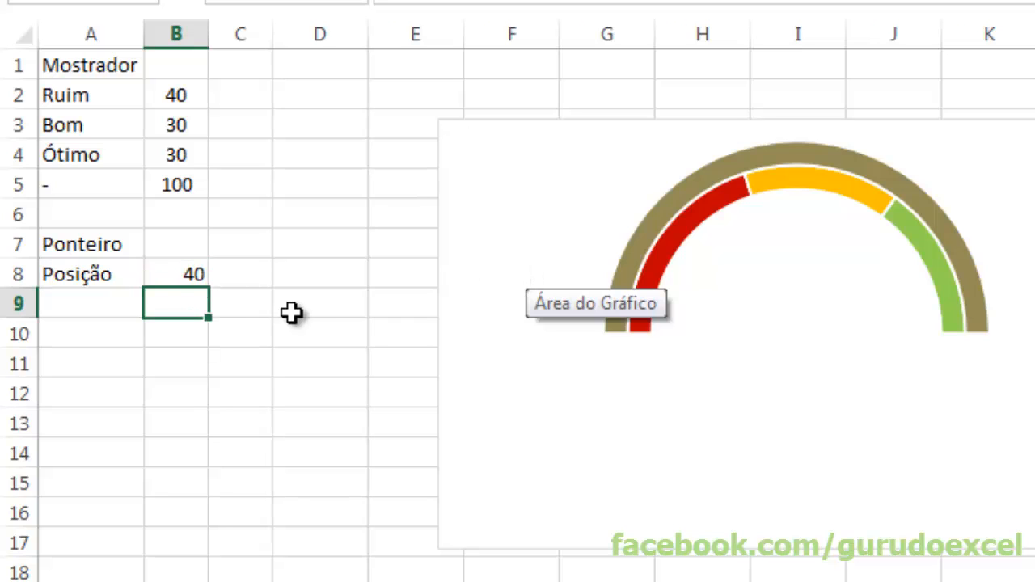
Step: Fill row 9 with the coordinate headings Coord in A9, Eixo X in B9 and Eixo Y in C9
click(55, 302)
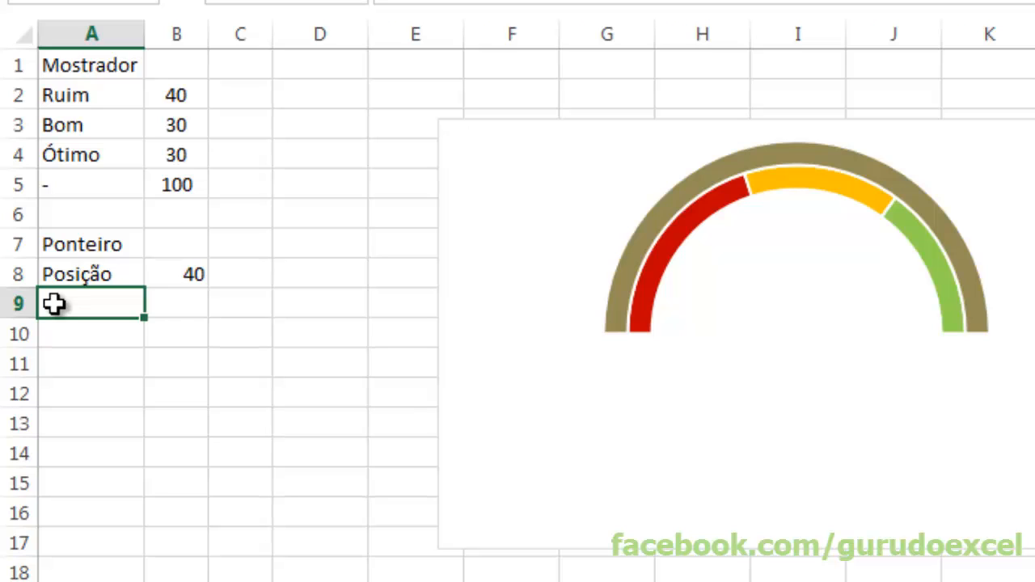
key(Return)
click(54, 304)
text(Coo)
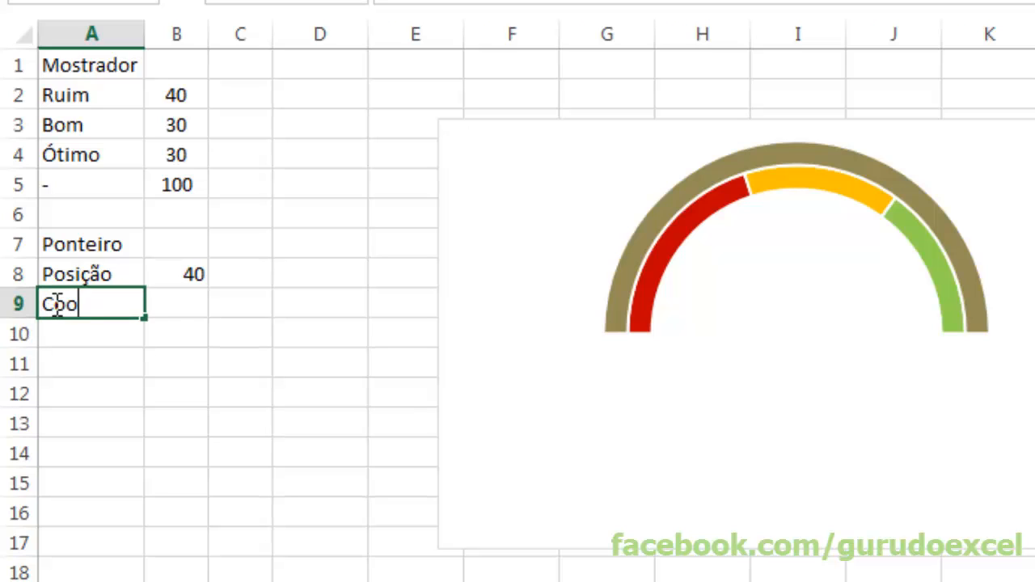
text(rd)
key(Tab)
text(Exi)
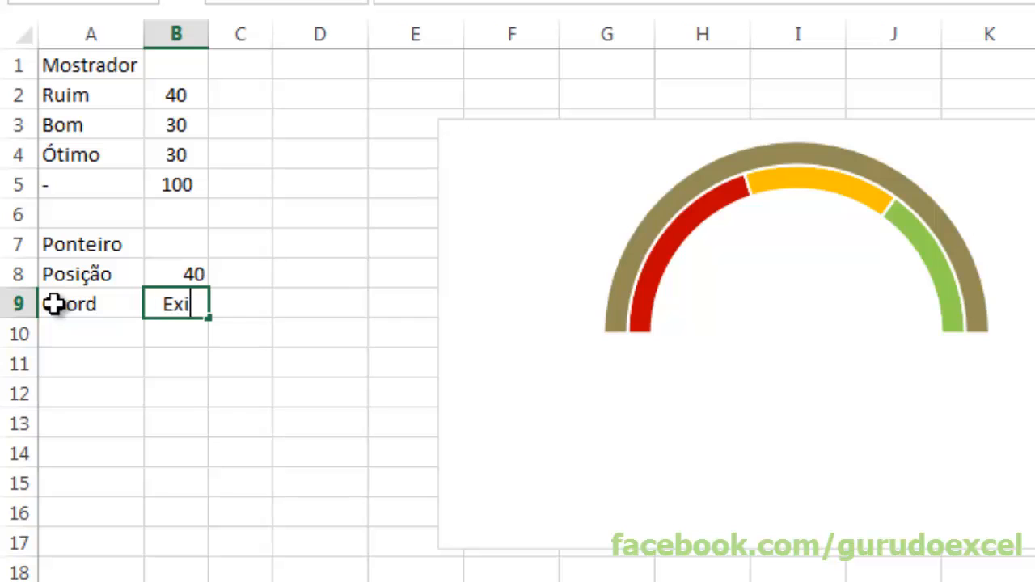
text(o X)
key(Down)
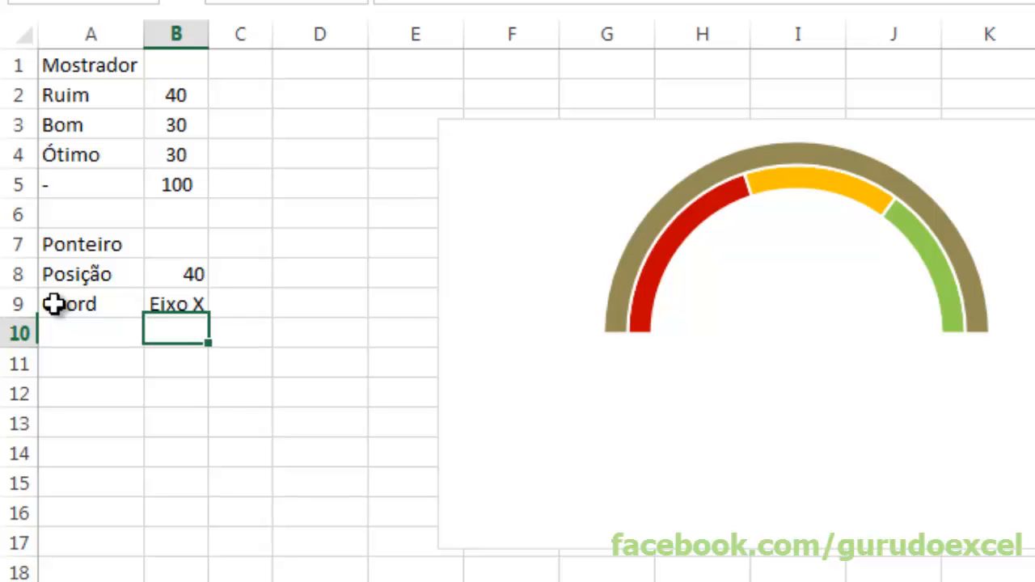
key(Up)
key(Right)
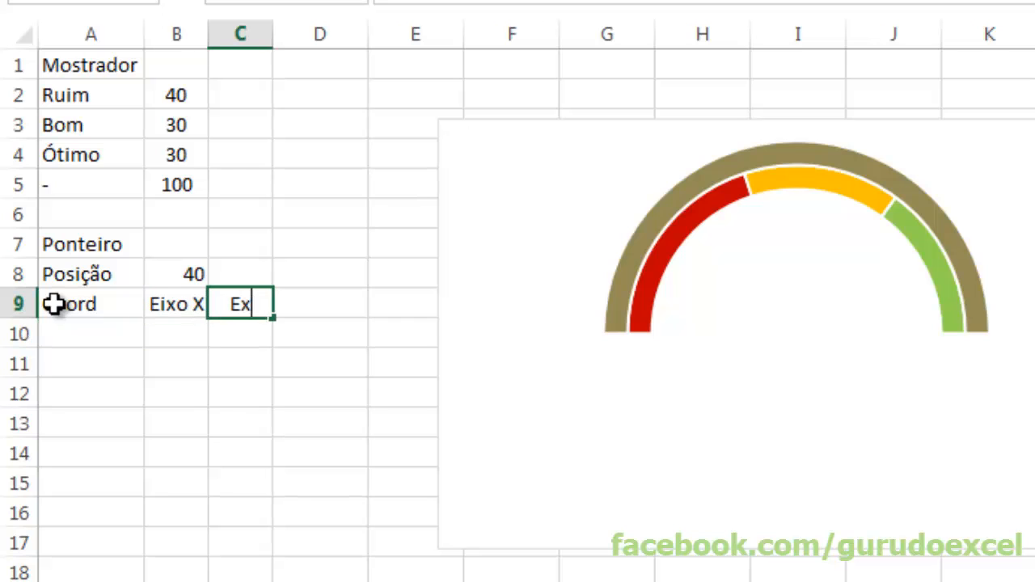
text(Eixo Y)
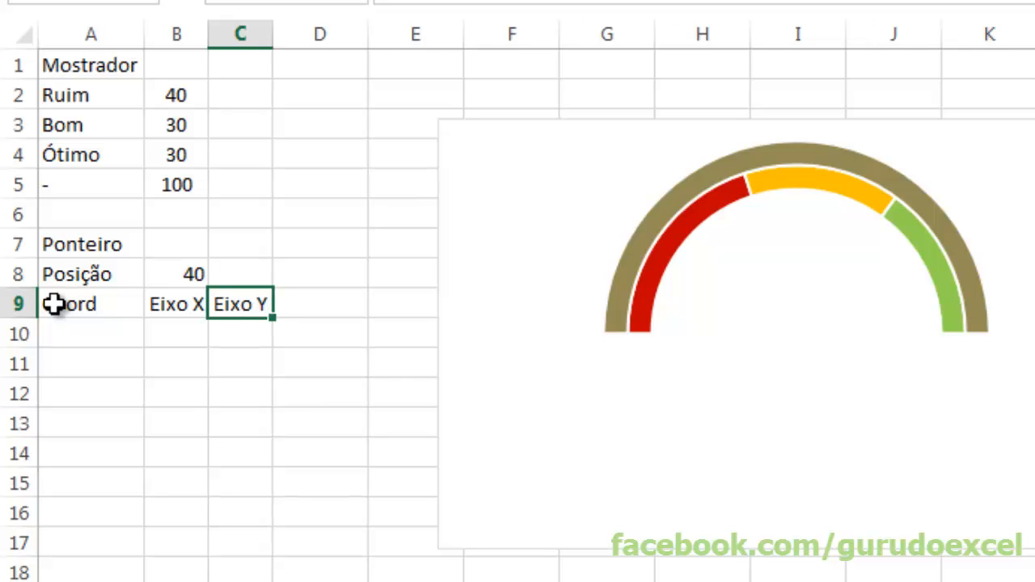
key(Return)
Step: Label A10 Base and A11 Ponta, and enter 0 as both the X and Y coordinates of Base
click(75, 329)
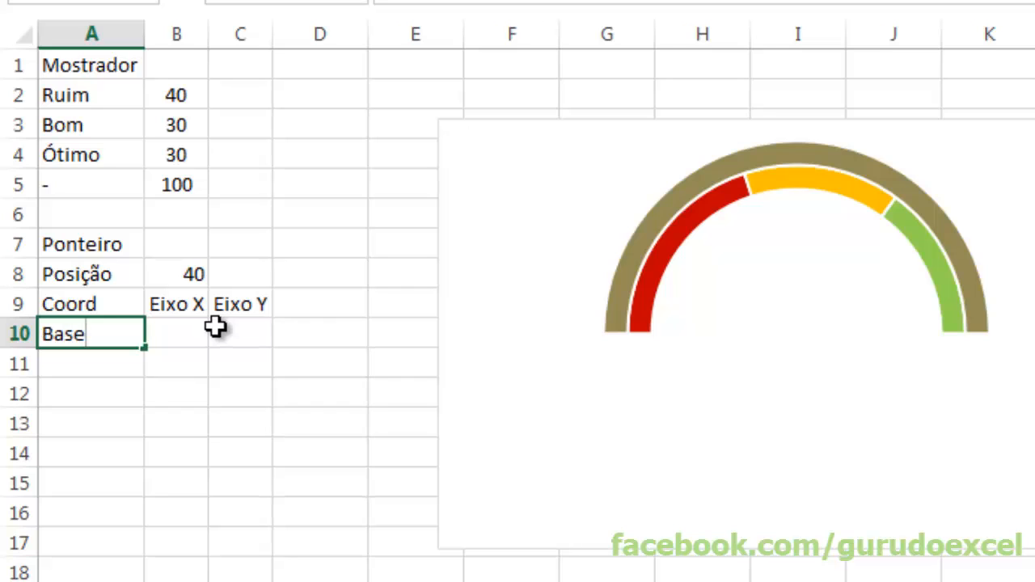
key(Return)
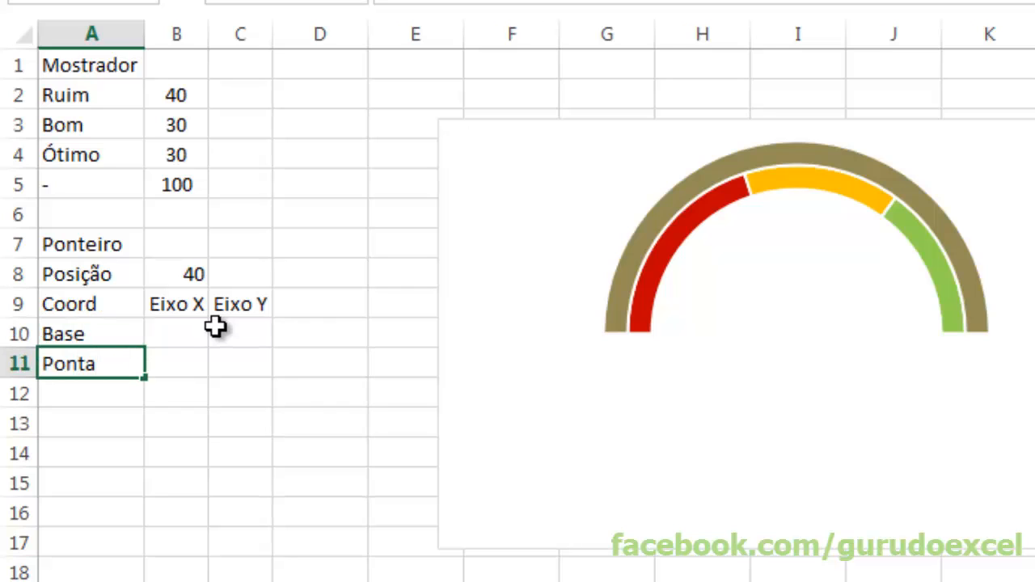
click(204, 327)
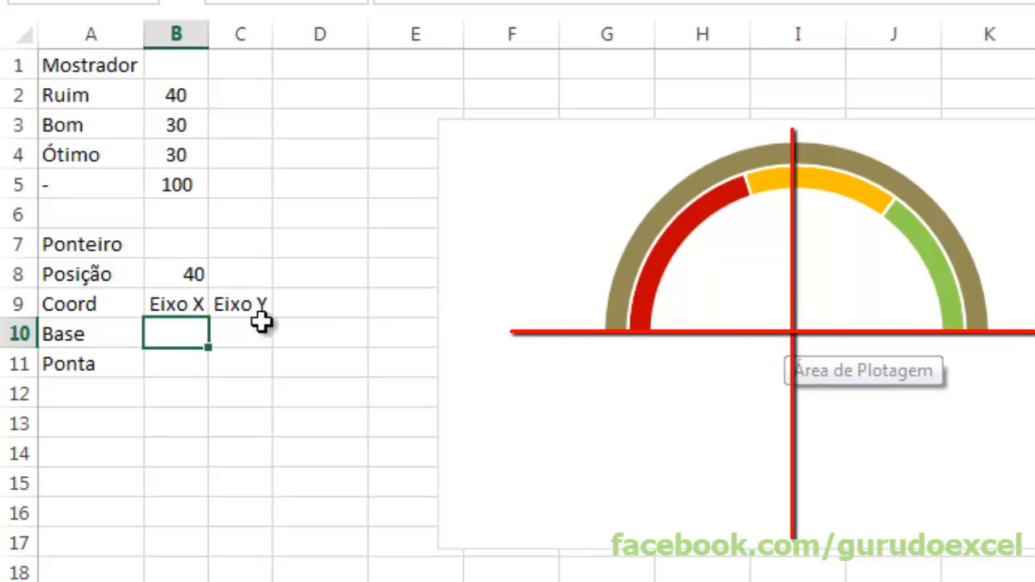
key(Tab)
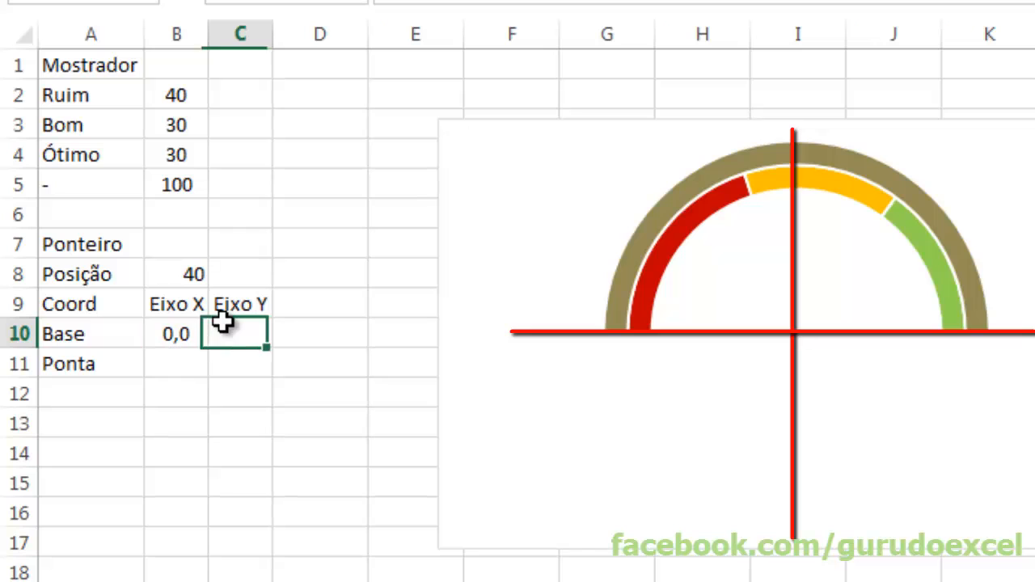
text(0)
key(Return)
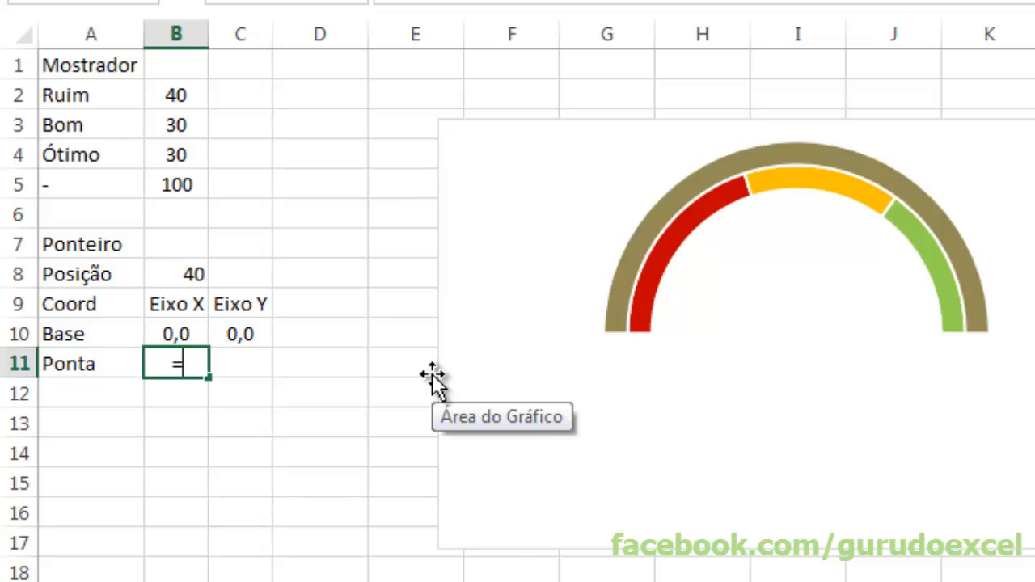
Step: Calculate the X coordinate of Ponta in B11 with the formula =cos(pi()*B8/B5)
text(cos()
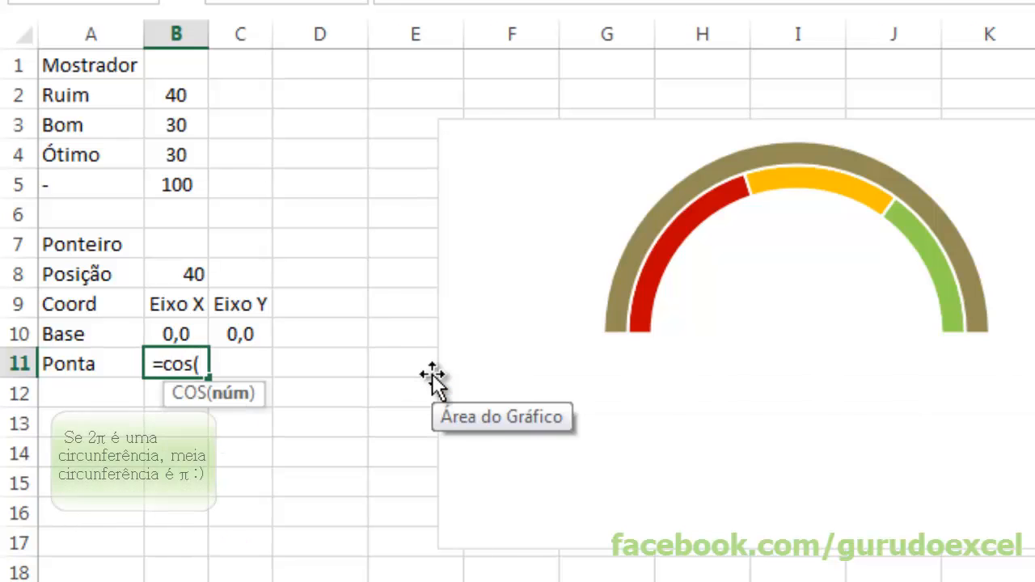
text(pi()*)
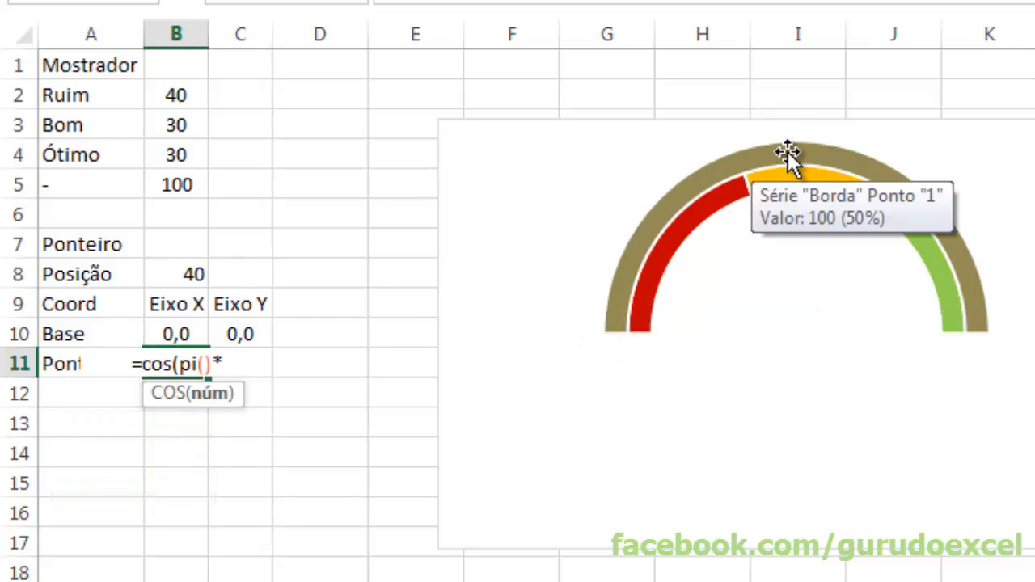
click(184, 277)
text(/)
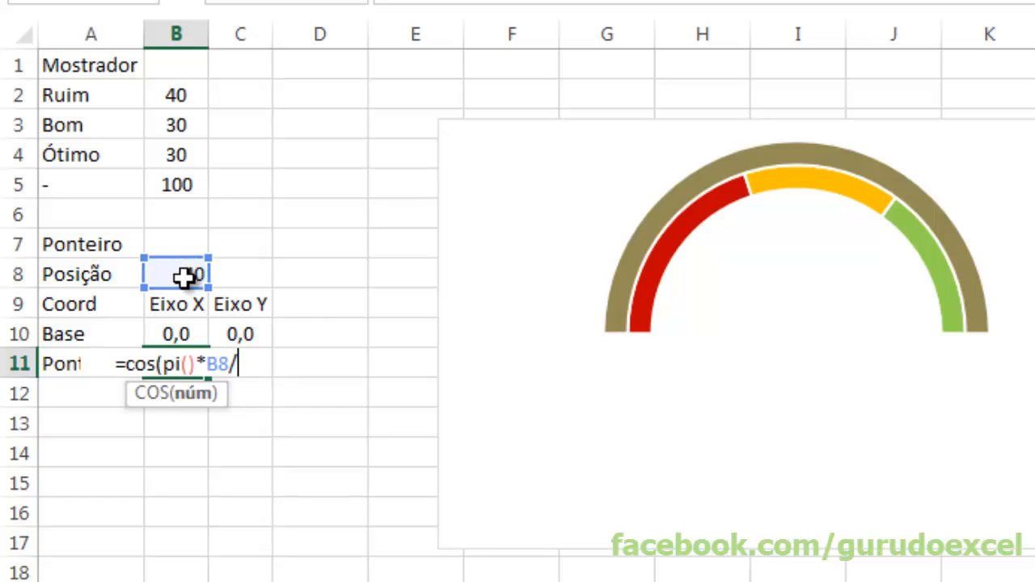
click(184, 188)
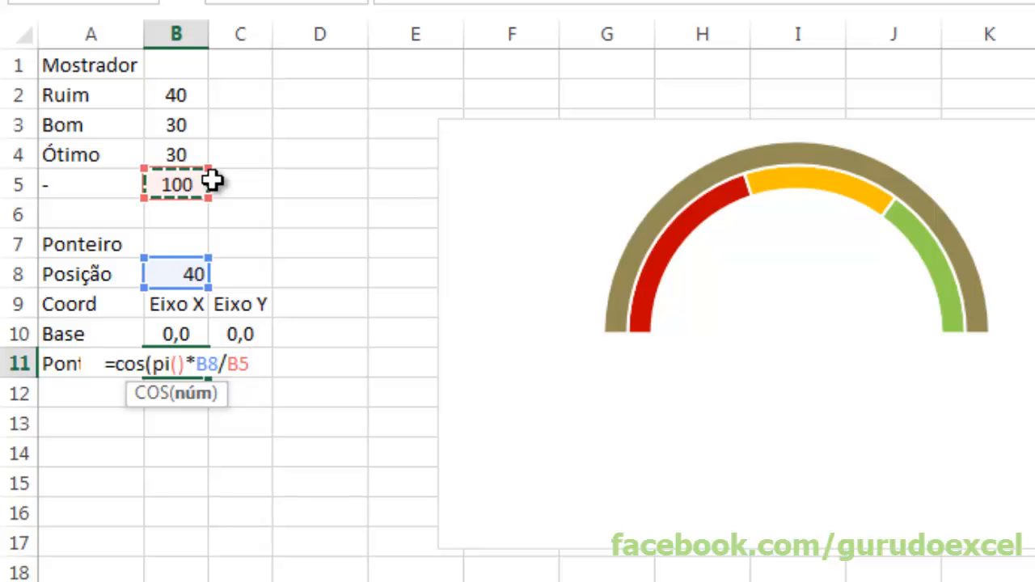
text())
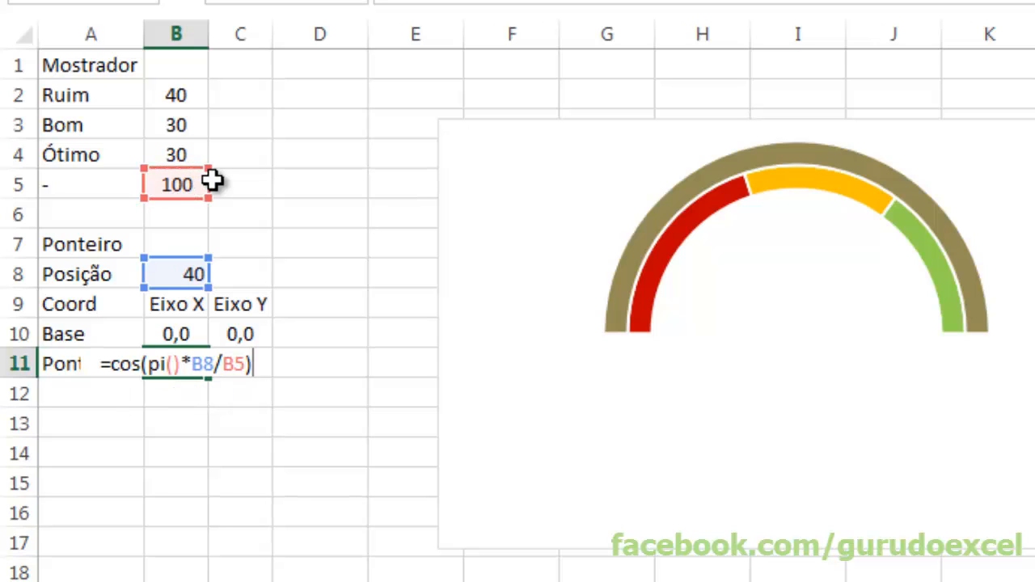
key(Return)
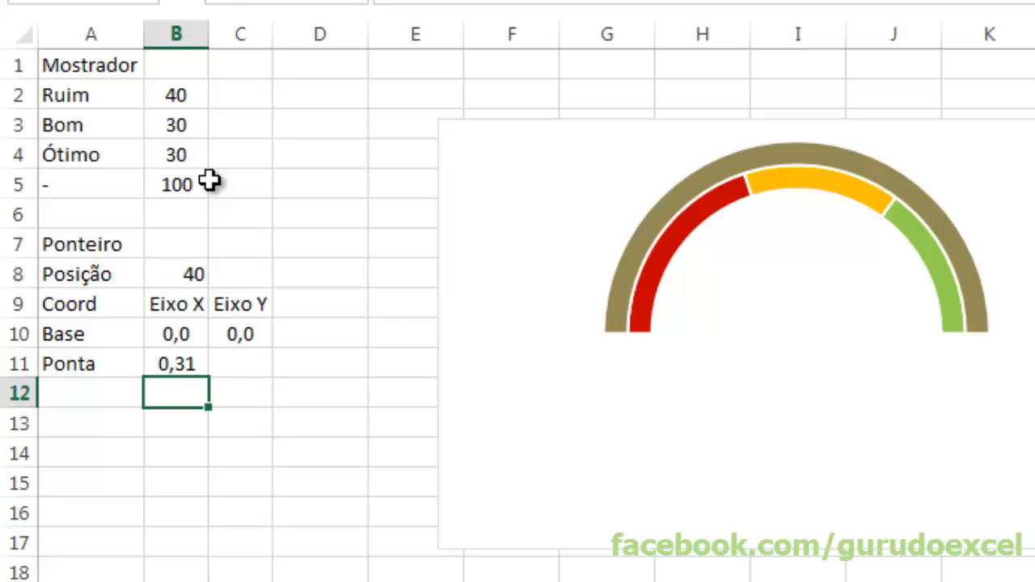
Step: Calculate the Y coordinate of Ponta in C11 with the formula =sen(pi()*B8/B5)
click(235, 366)
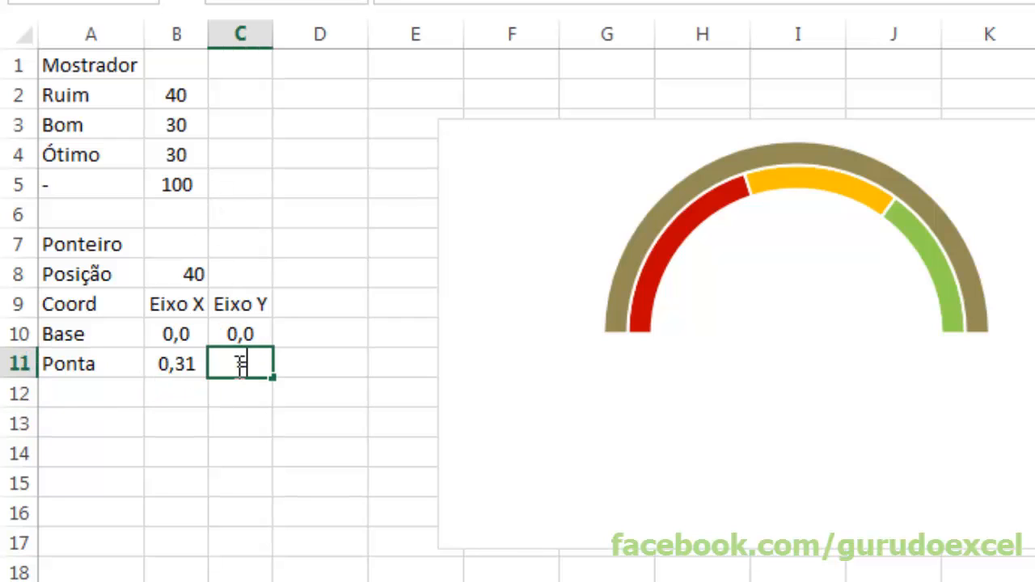
text(=sen()
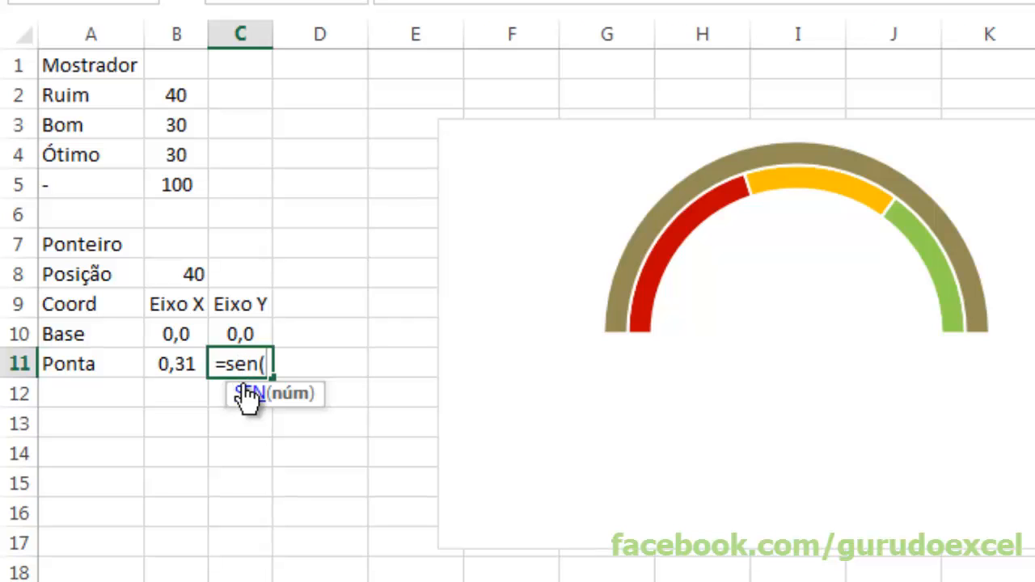
text(pi())
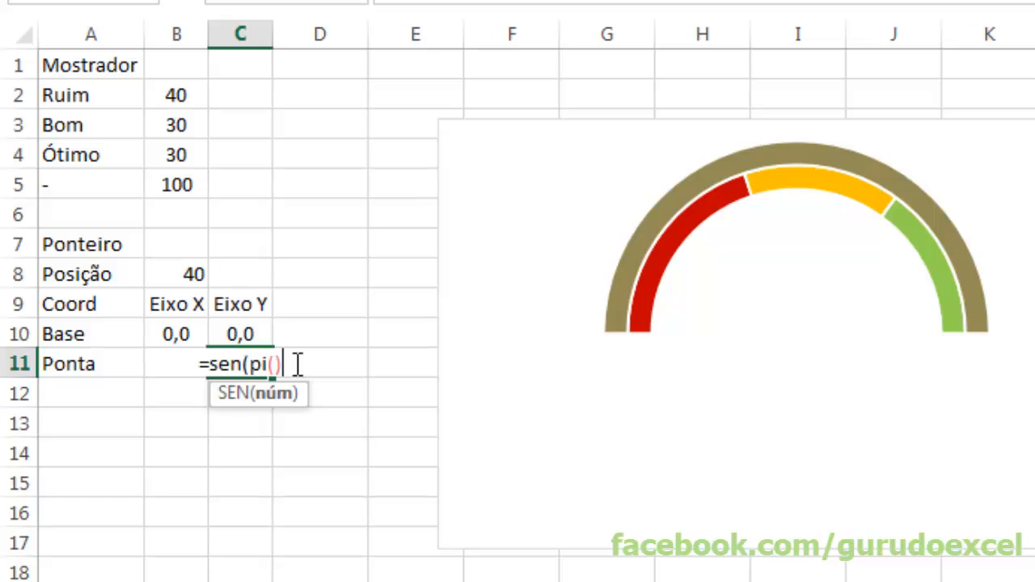
text(*)
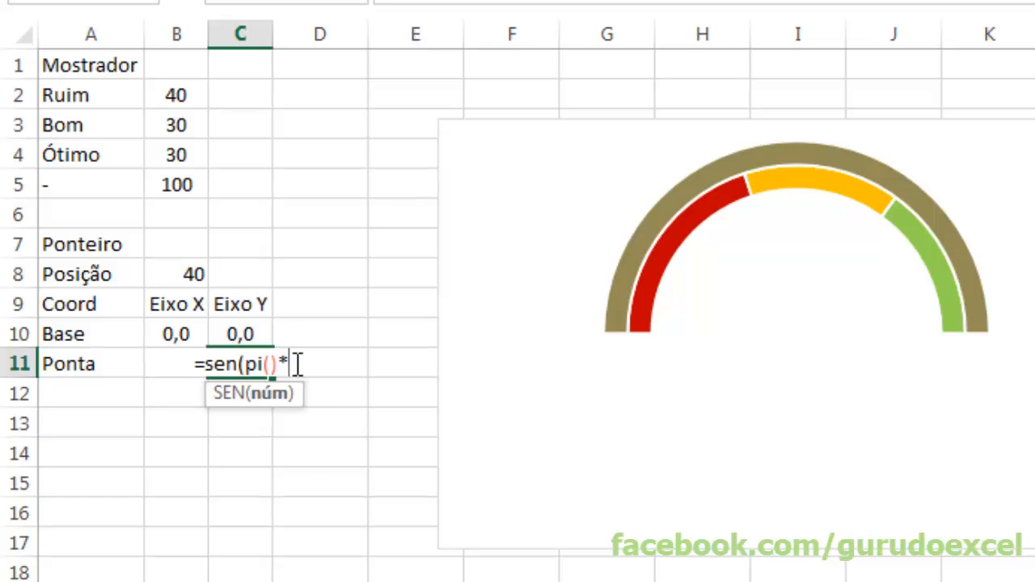
click(167, 275)
text(/)
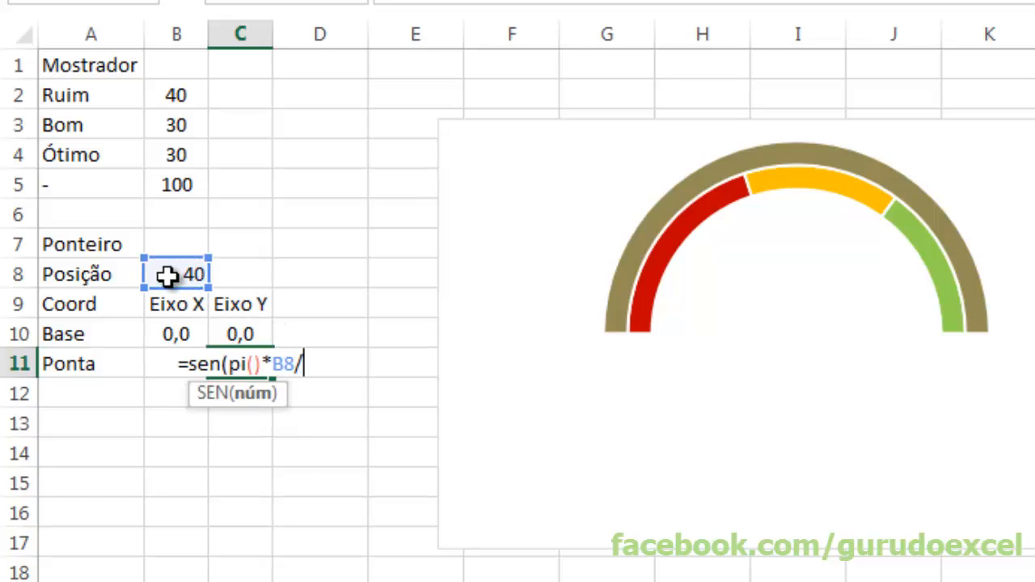
click(167, 185)
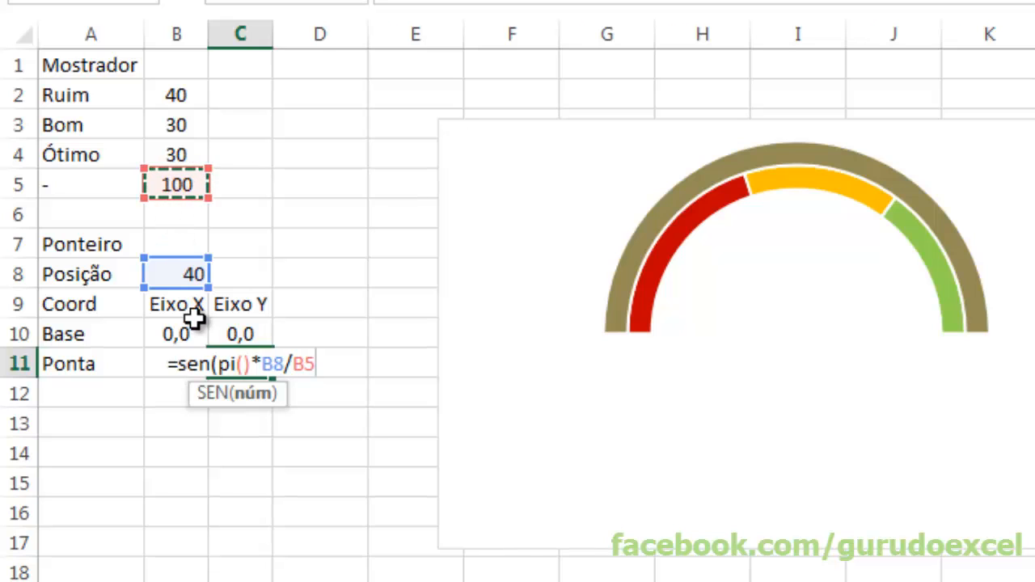
text())
key(Return)
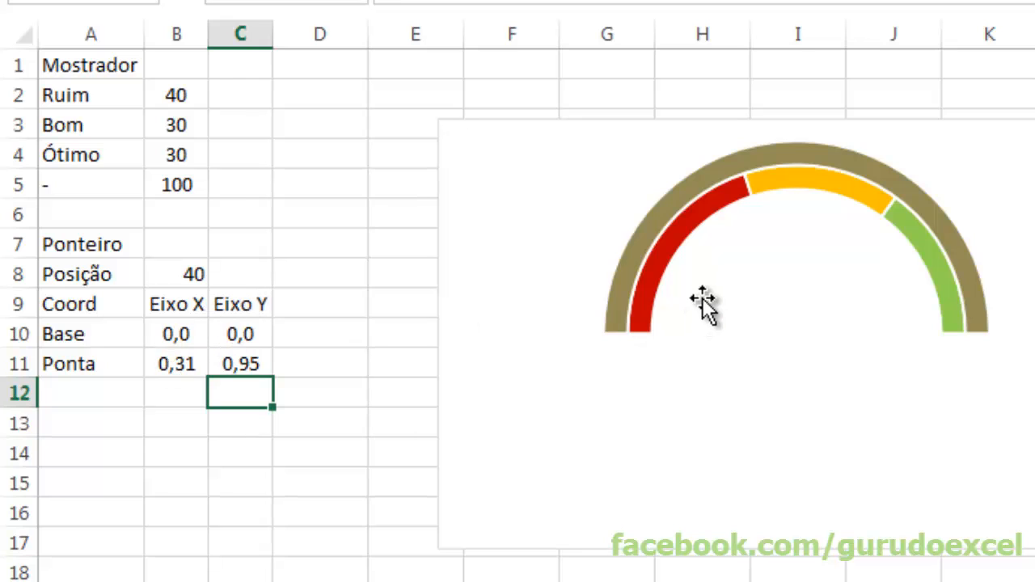
Step: Add a data series named Ponteiro to the gauge chart, with cell B11 of the Criando o Velocímetro sheet as its values
right_click(689, 217)
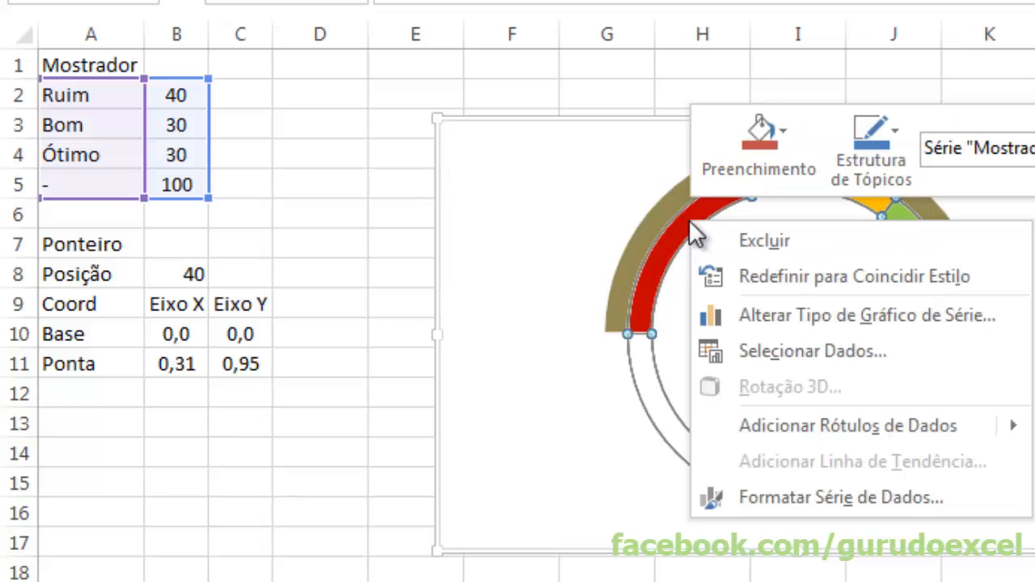
click(846, 354)
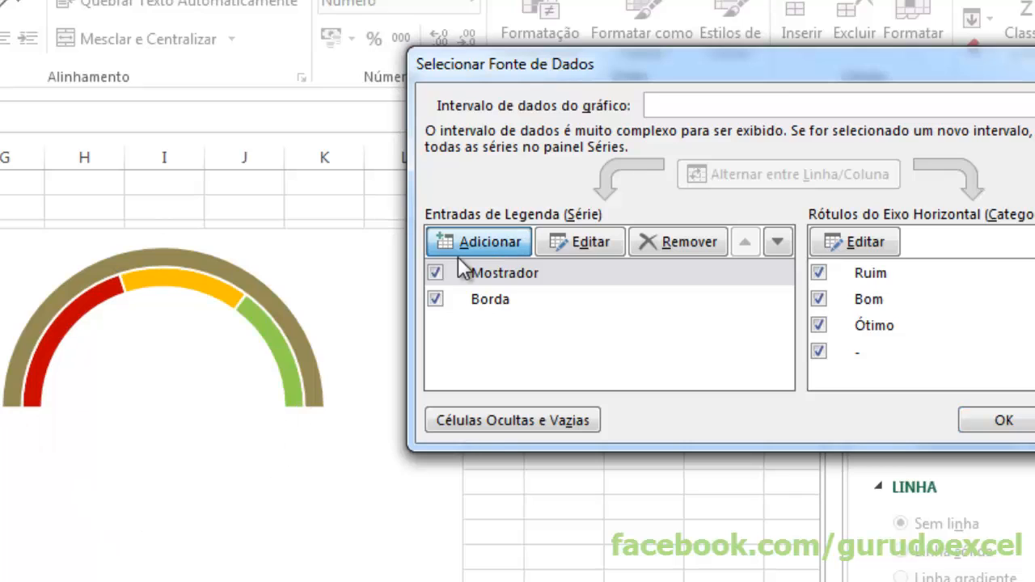
double_click(529, 271)
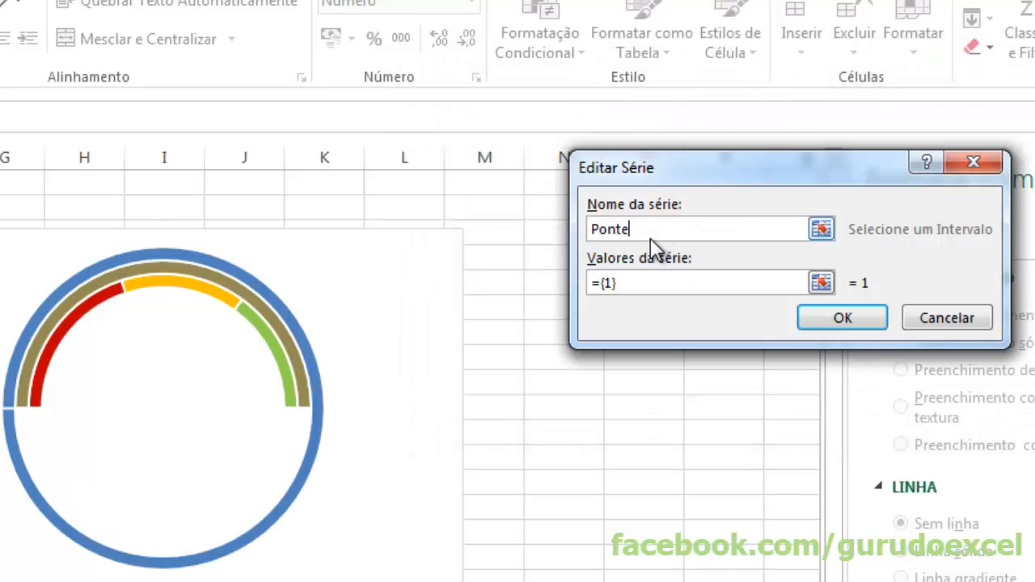
click(640, 287)
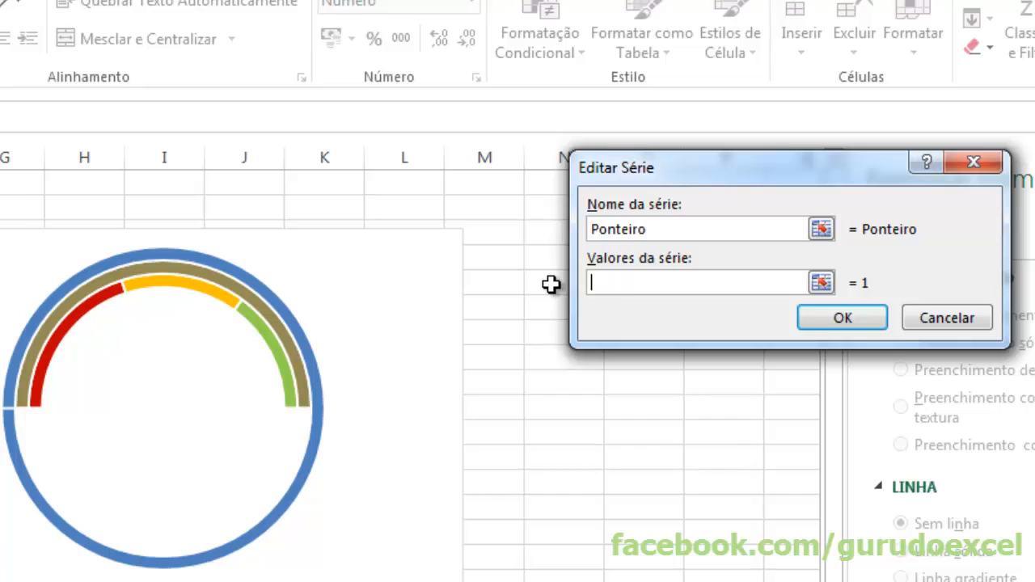
key(ctrl+v)
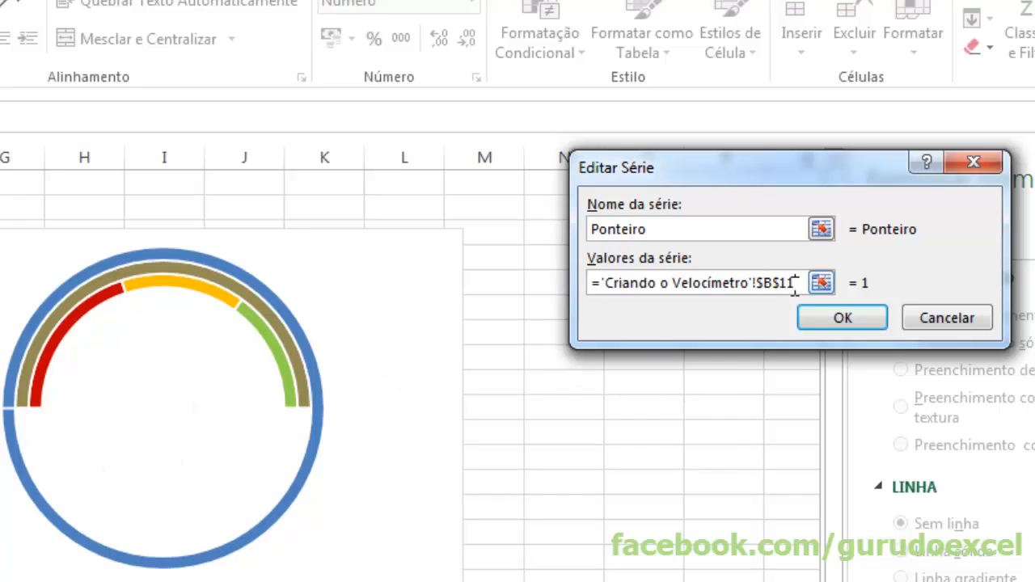
click(854, 320)
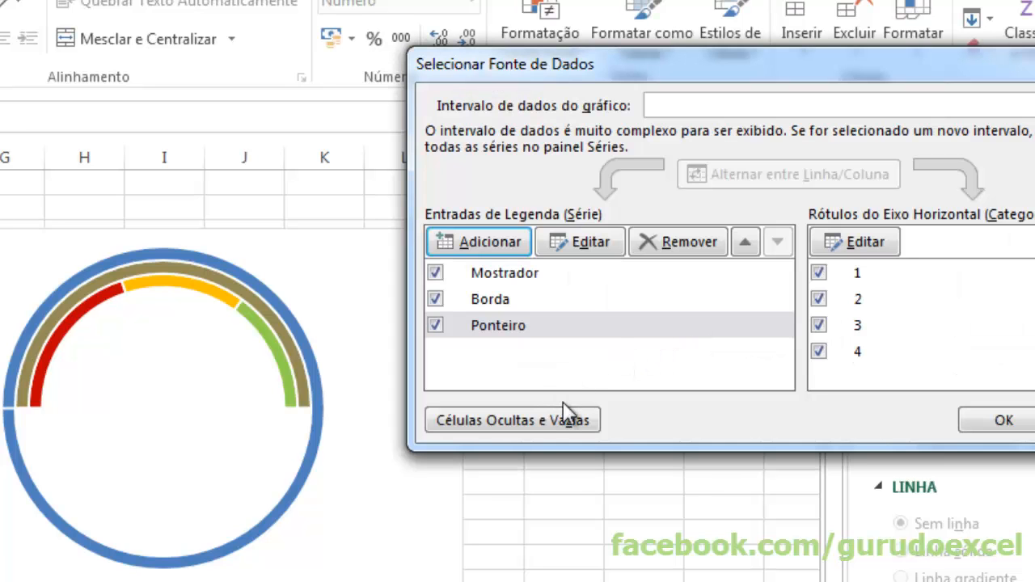
click(1002, 422)
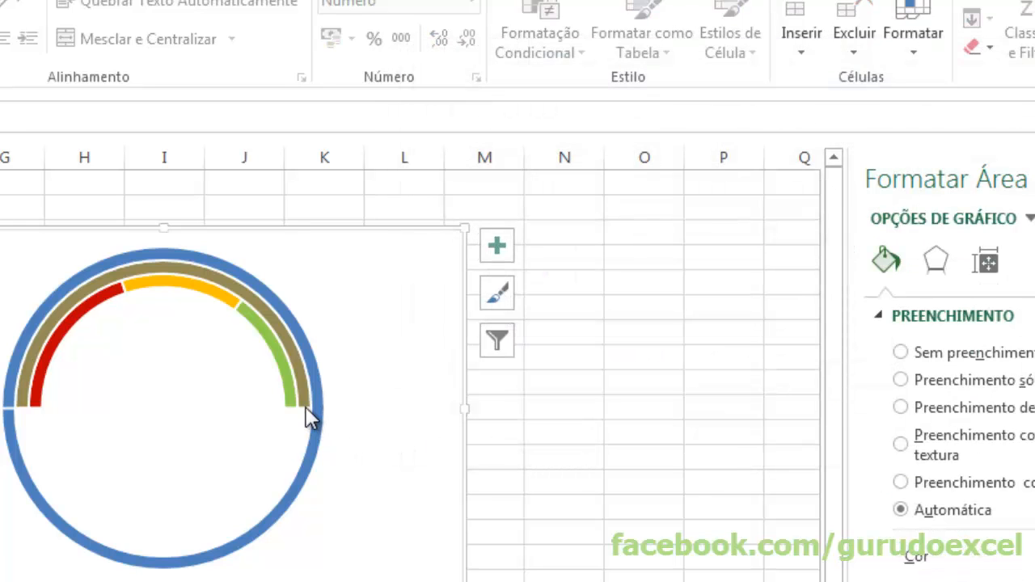
Step: Change the chart type of the Ponteiro series to scatter with straight lines and markers, keeping Mostrador and Borda as doughnuts
mouse_move(324, 396)
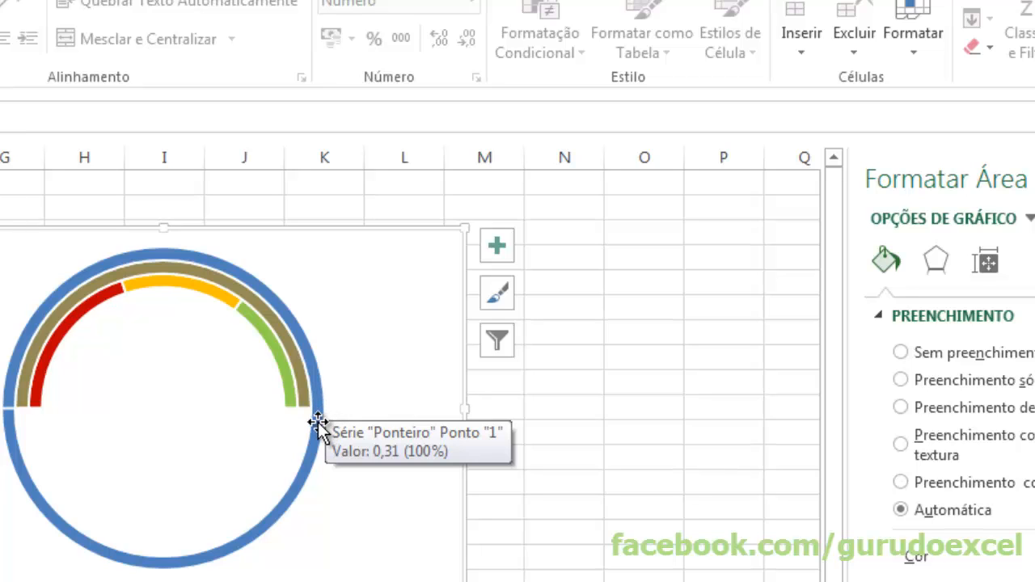
click(317, 422)
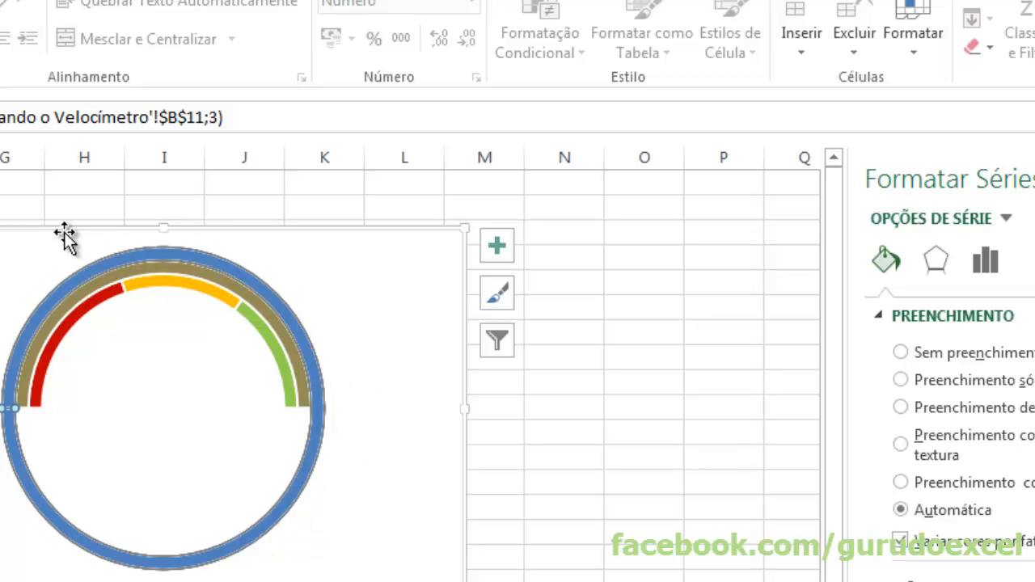
right_click(309, 462)
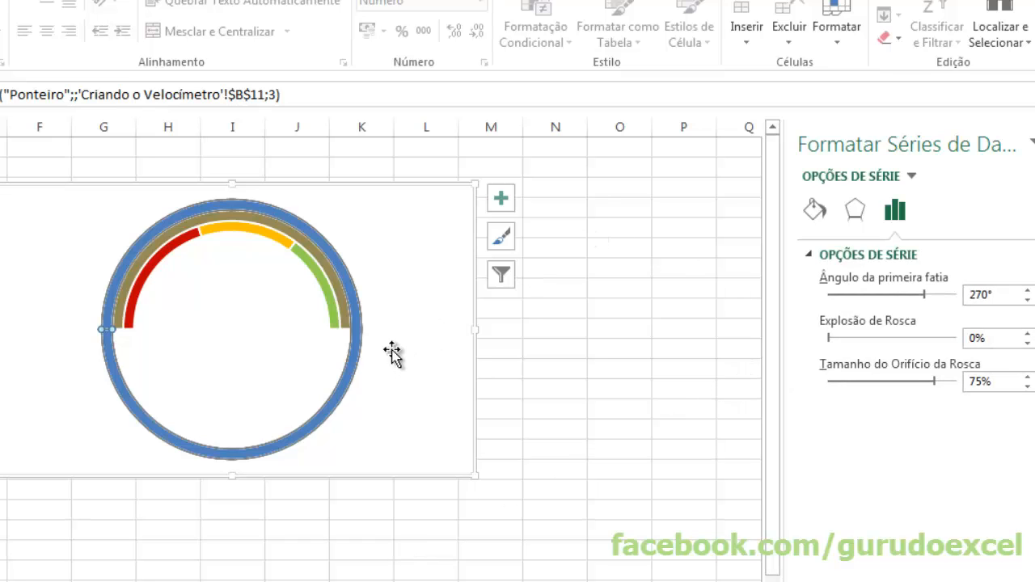
right_click(353, 354)
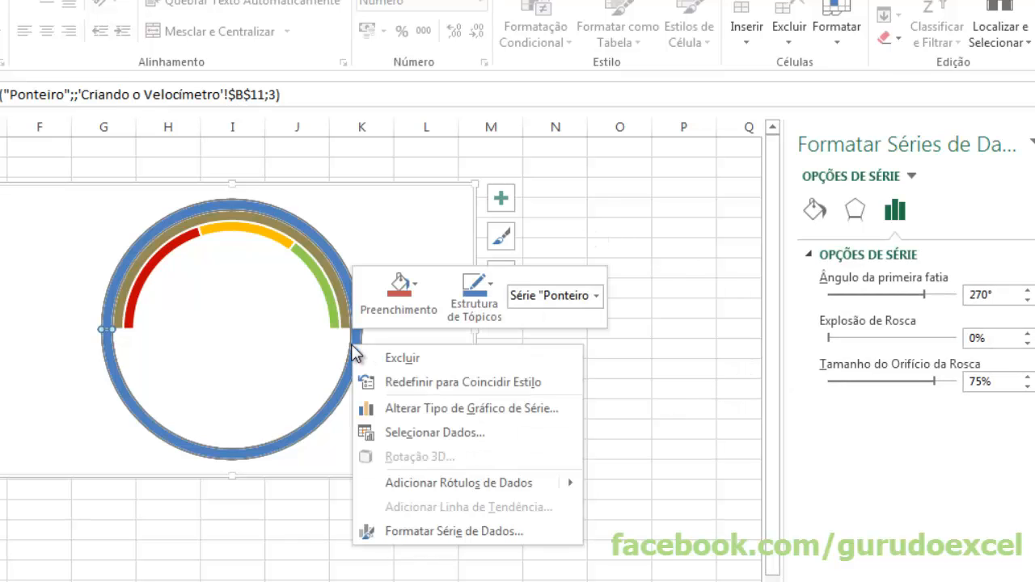
click(440, 412)
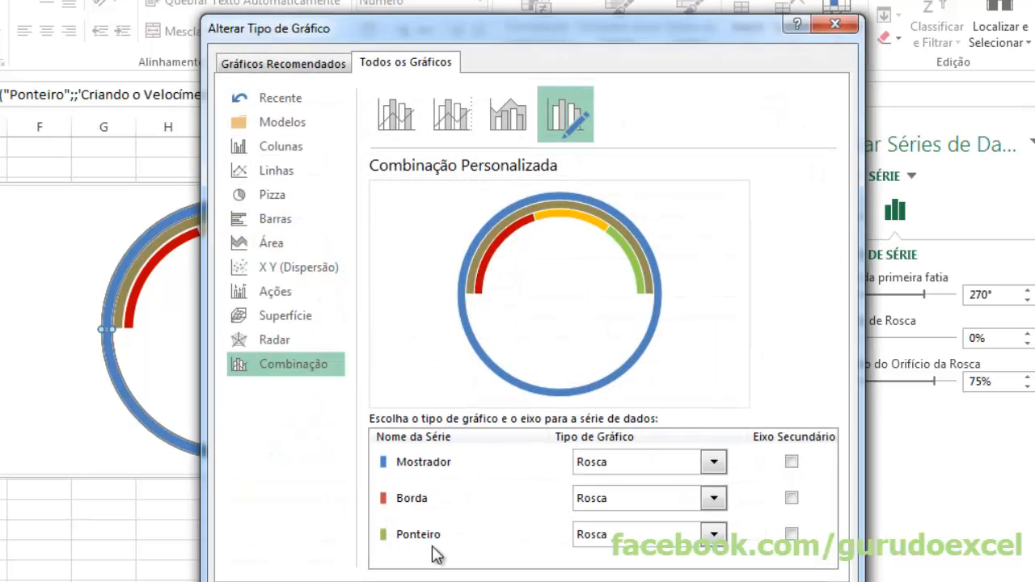
click(644, 538)
scroll(810, 325, down, 3)
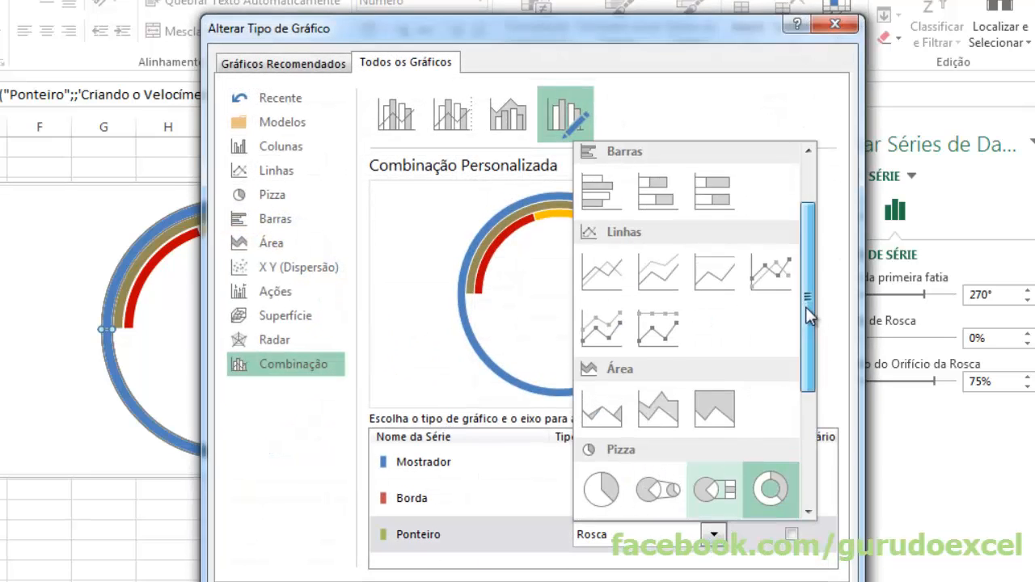
drag(805, 306, 805, 425)
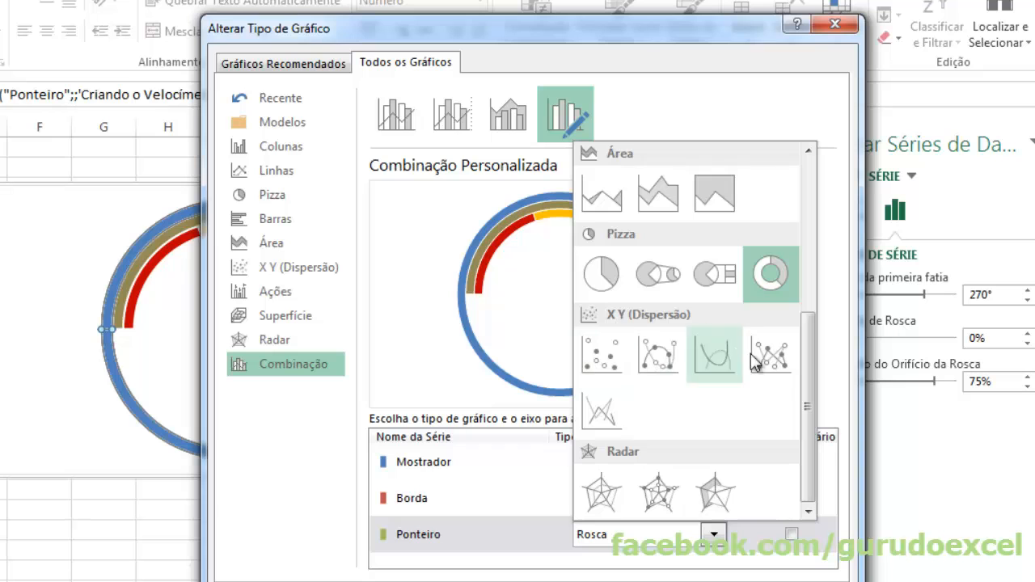
click(771, 366)
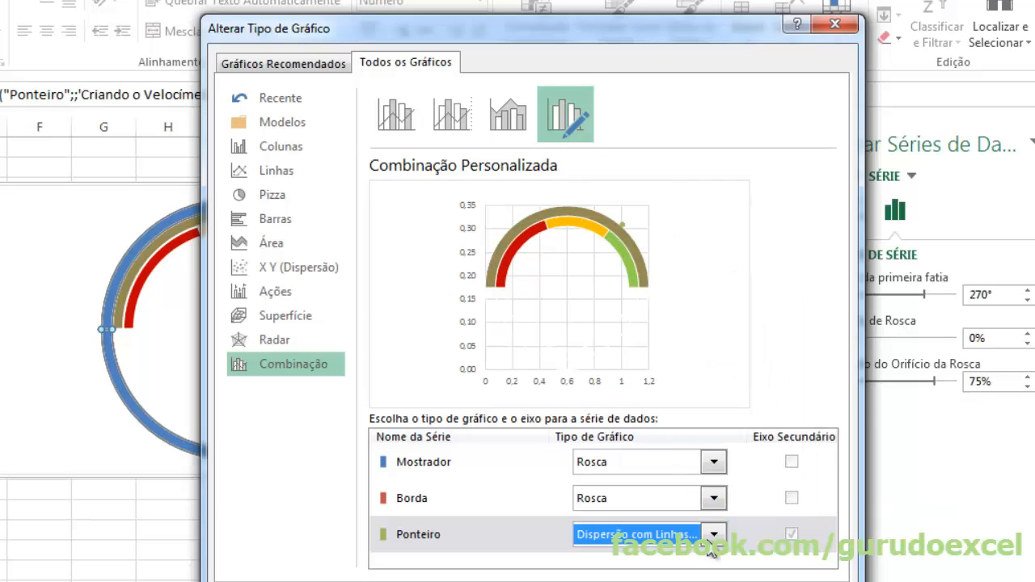
key(Return)
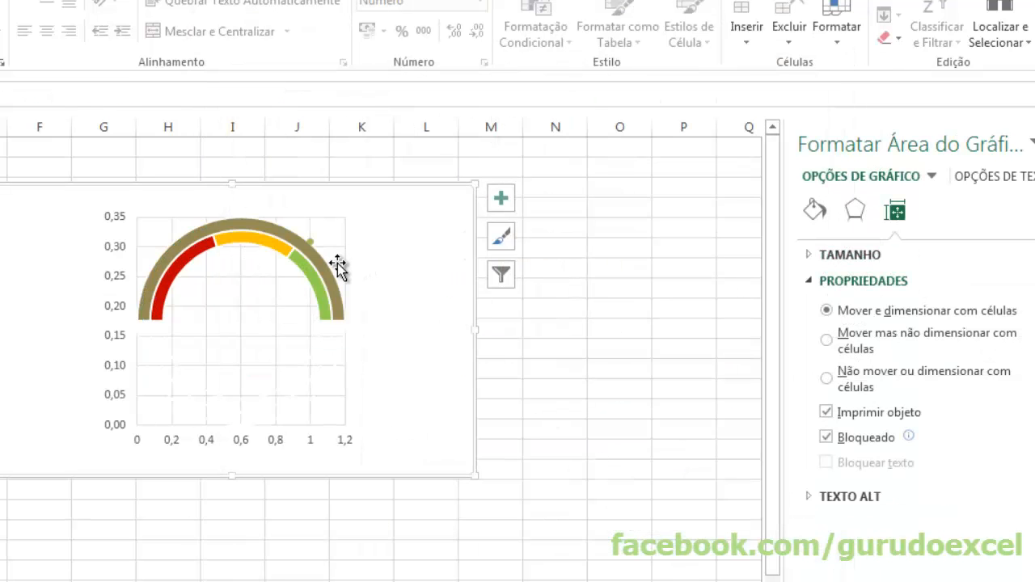
Step: Open the Ponteiro series for editing in the chart's data source, at its X values
right_click(310, 242)
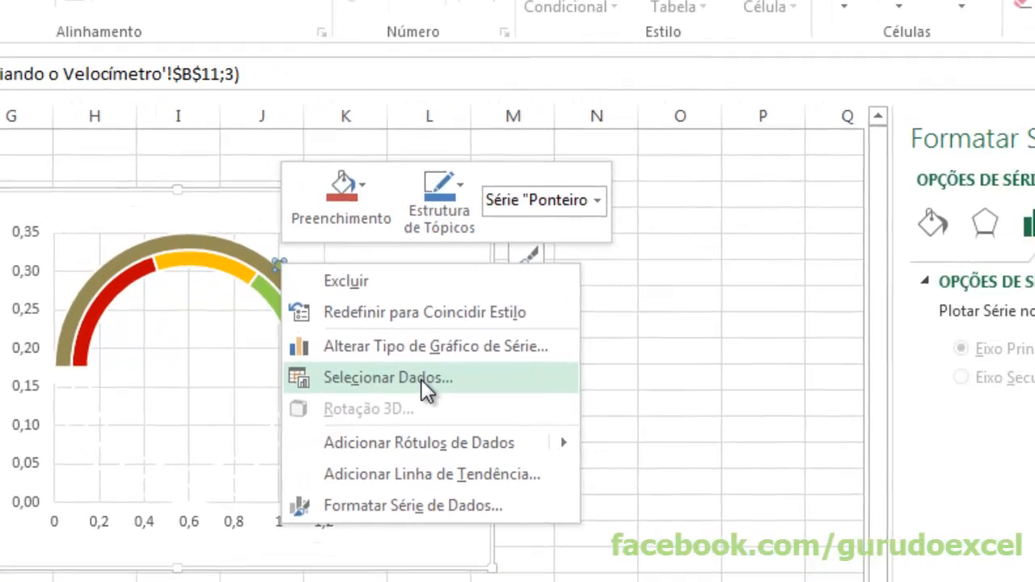
click(538, 353)
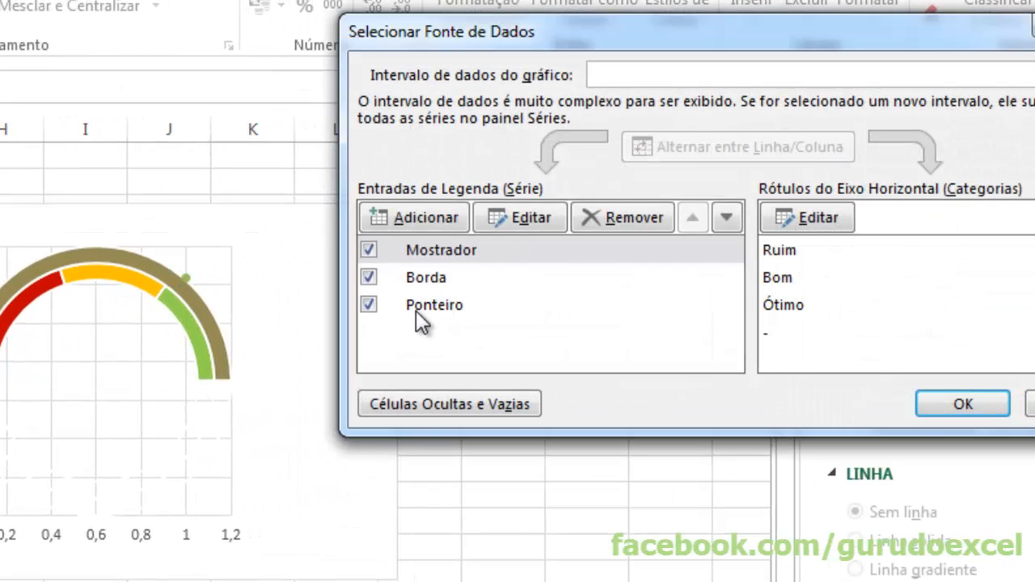
click(434, 307)
click(540, 220)
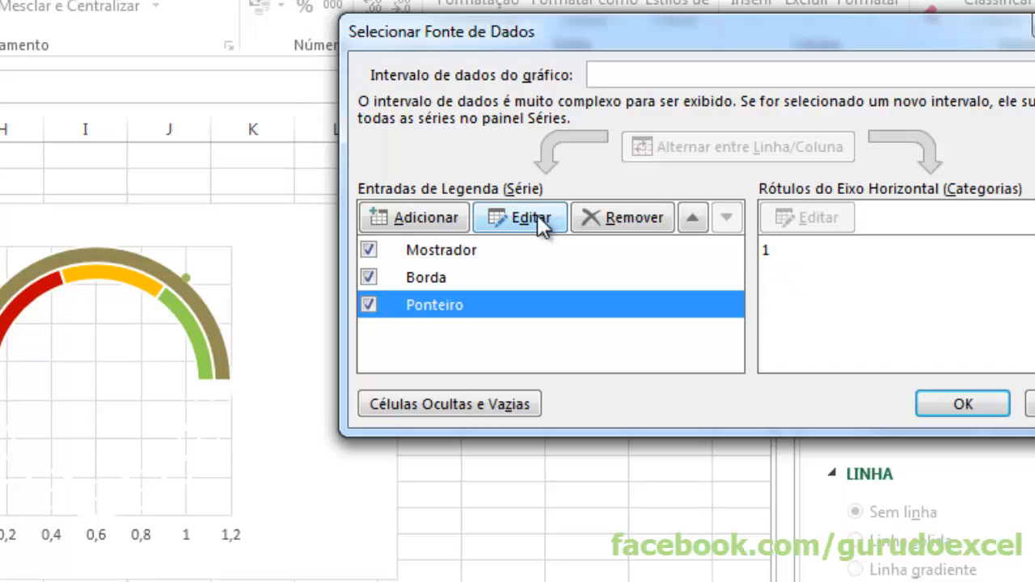
click(590, 232)
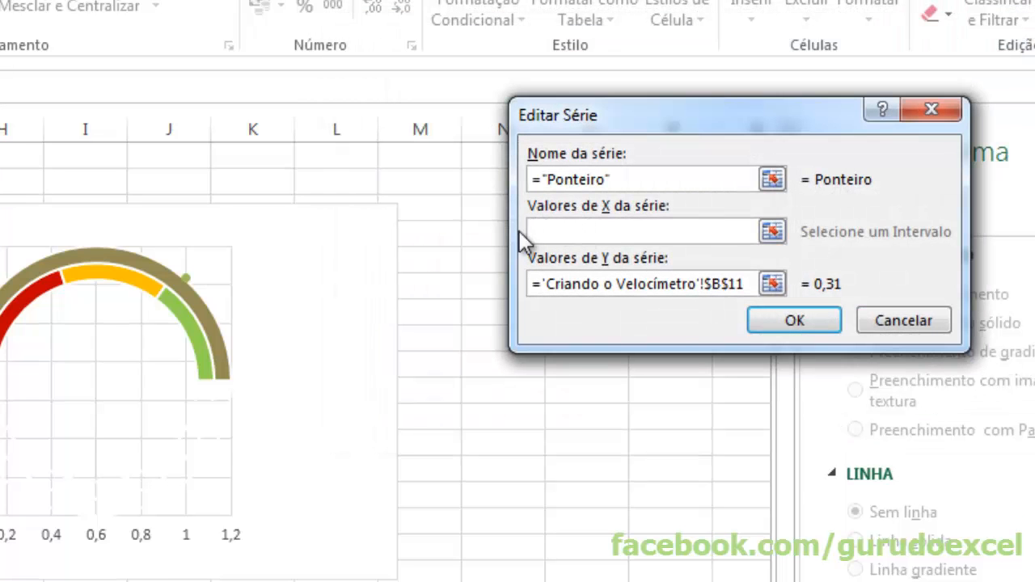